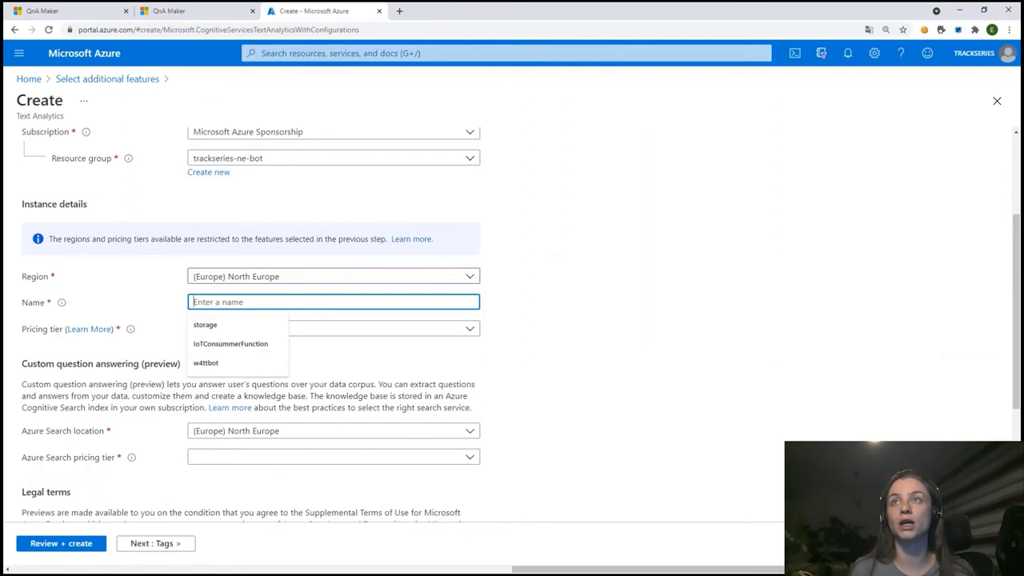
# - Name the Text Analytics resource trackseries-ne-ta and choose its pricing tier
pyautogui.write('ries')
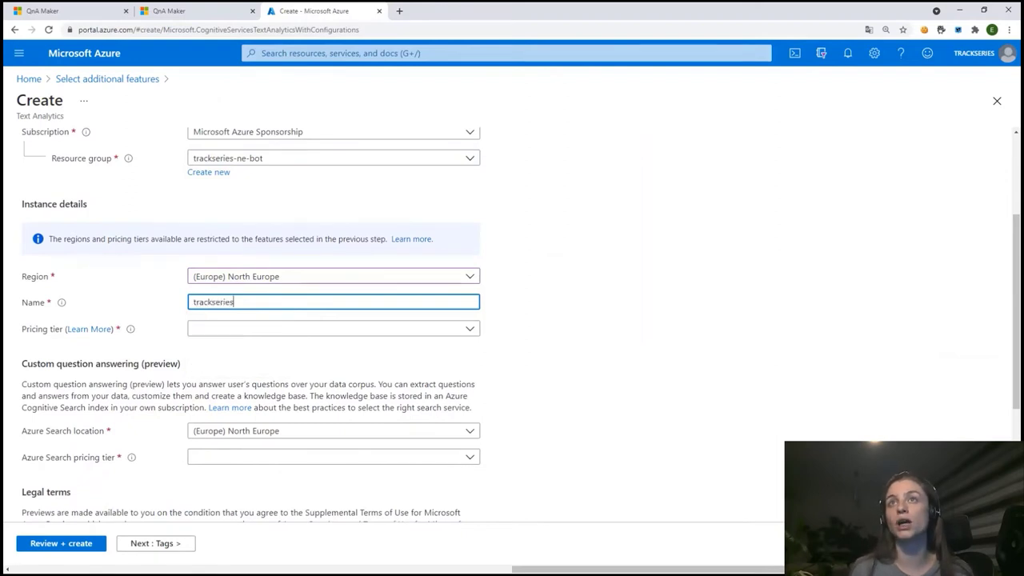
pyautogui.write('-ne-ta')
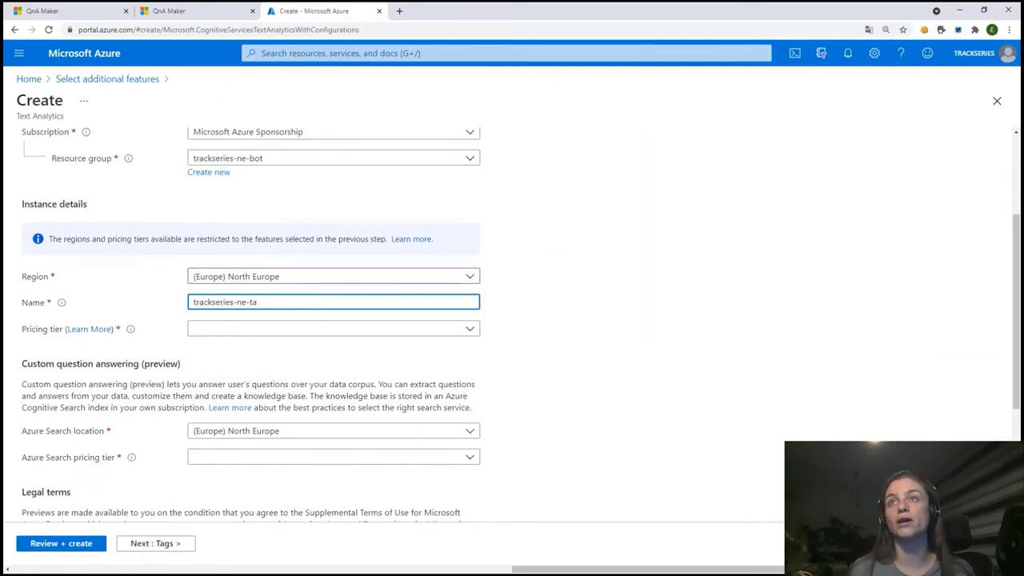
pyautogui.click(333, 328)
pyautogui.click(257, 347)
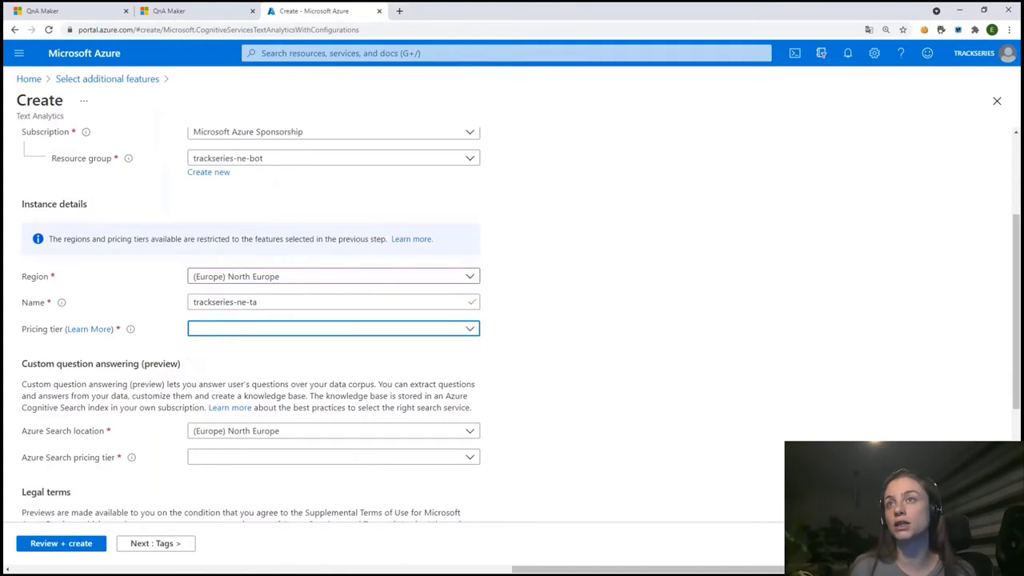
# - Set the Azure Search pricing tier for custom question answering to Basic B (15 Indexes)
pyautogui.scroll(-2, 332, 347)
pyautogui.click(332, 350)
pyautogui.press('Return')
pyautogui.press('Down')
pyautogui.press('Return')
# - Accept the legal terms and the Responsible AI notice, and submit the Text Analytics resource for creation
pyautogui.scroll(-2, 519, 320)
pyautogui.click(199, 346)
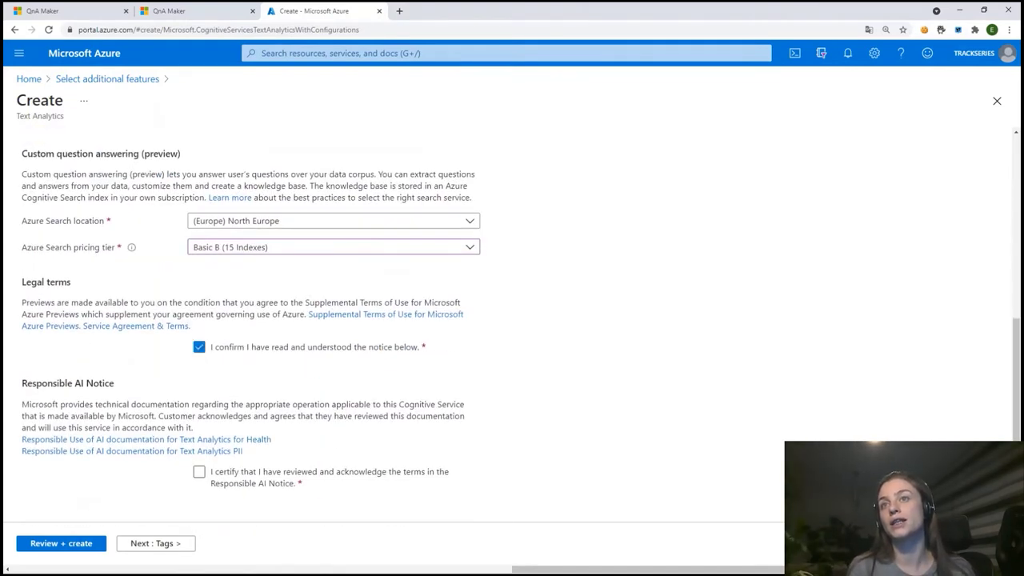
pyautogui.click(199, 471)
pyautogui.press('Tab')
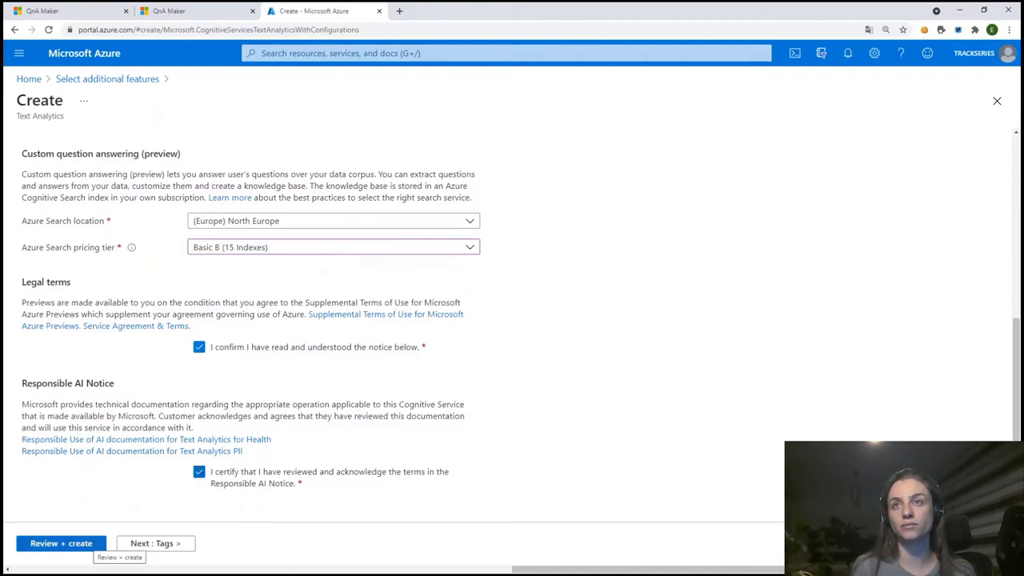
pyautogui.press('Return')
pyautogui.click(58, 546)
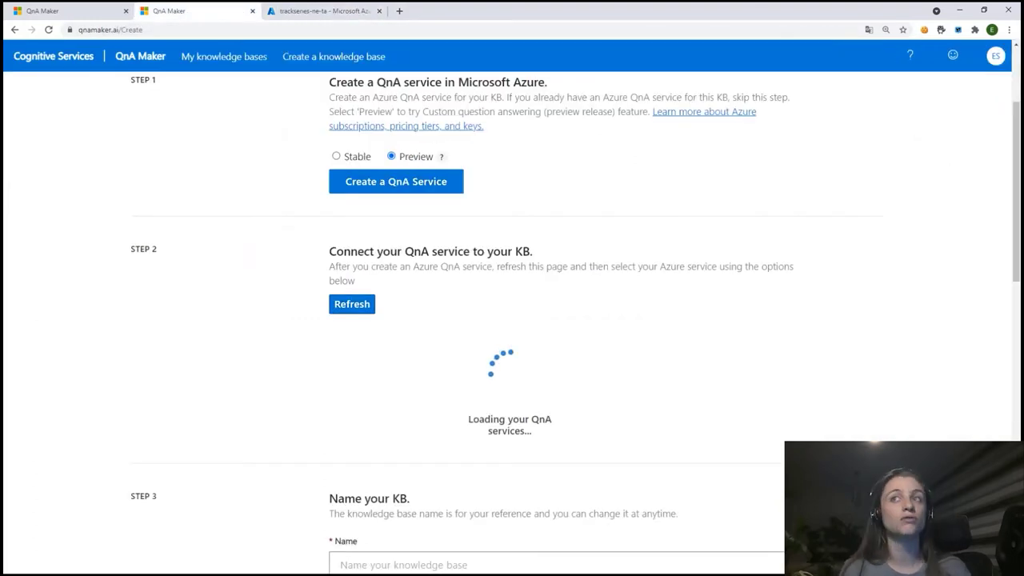
# - Connect the knowledge base to the trackseries-ne-ta service in the Microsoft Azure Sponsorship subscription, with multiple languages enabled
pyautogui.scroll(-2, 510, 320)
pyautogui.click(509, 273)
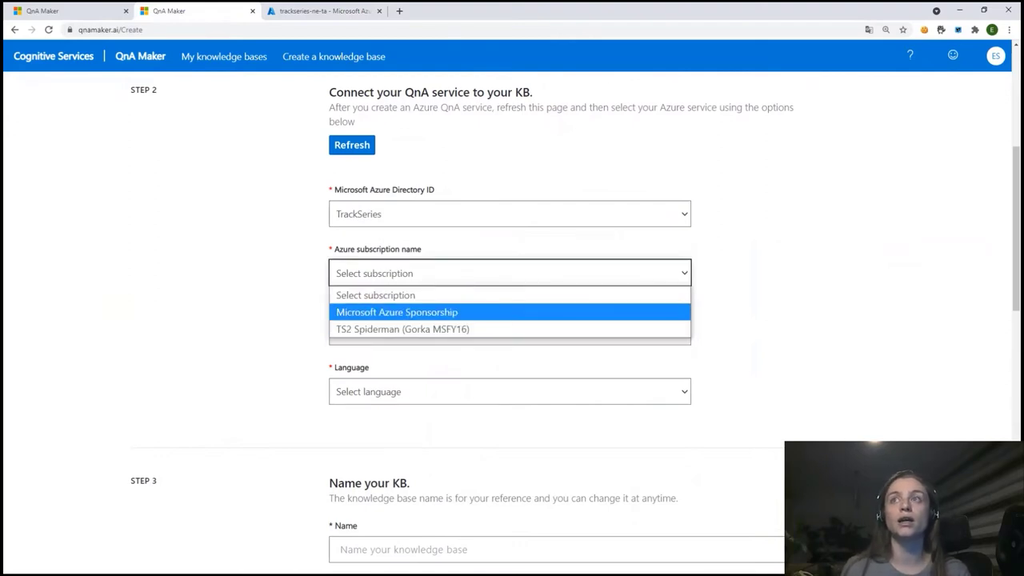
pyautogui.click(397, 312)
pyautogui.click(509, 332)
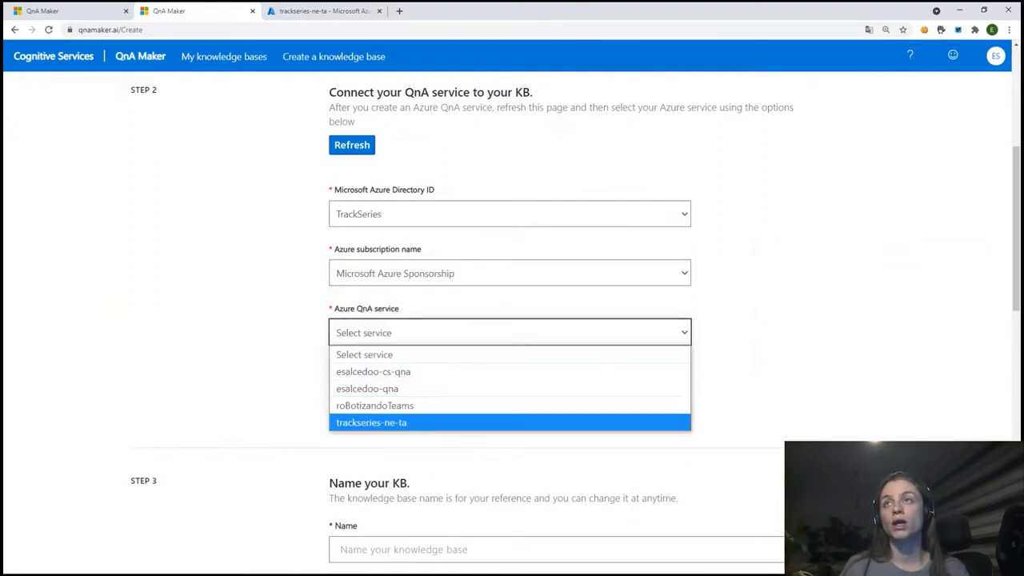
pyautogui.click(371, 422)
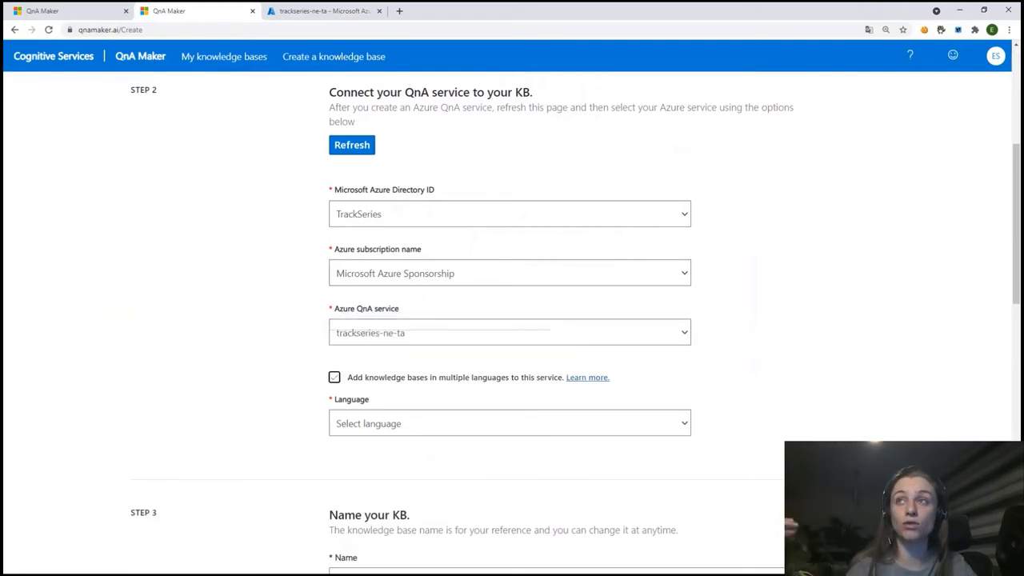
# - Set the language of the new knowledge base to English
pyautogui.click(509, 423)
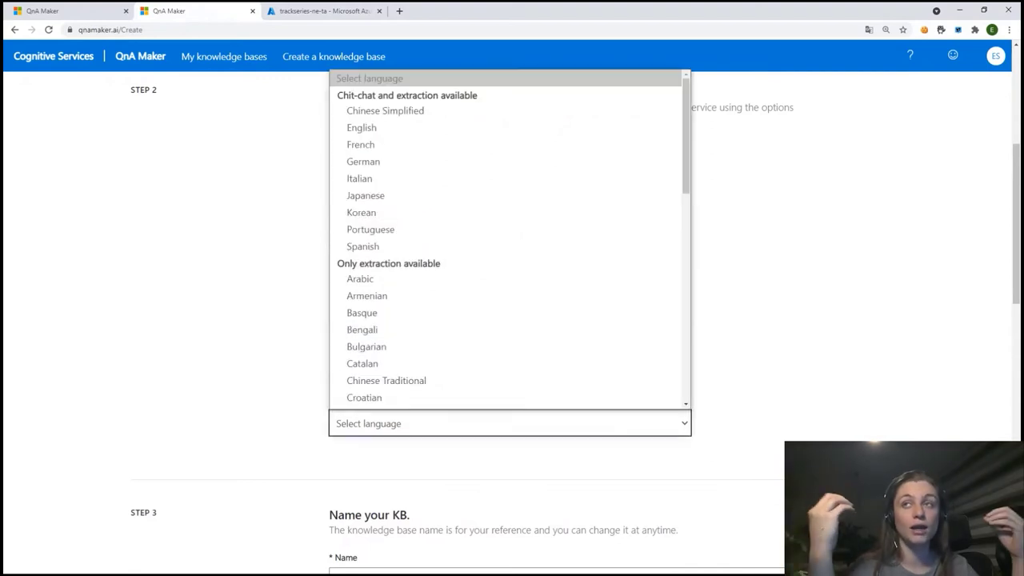
pyautogui.press('Down')
pyautogui.press('Down')
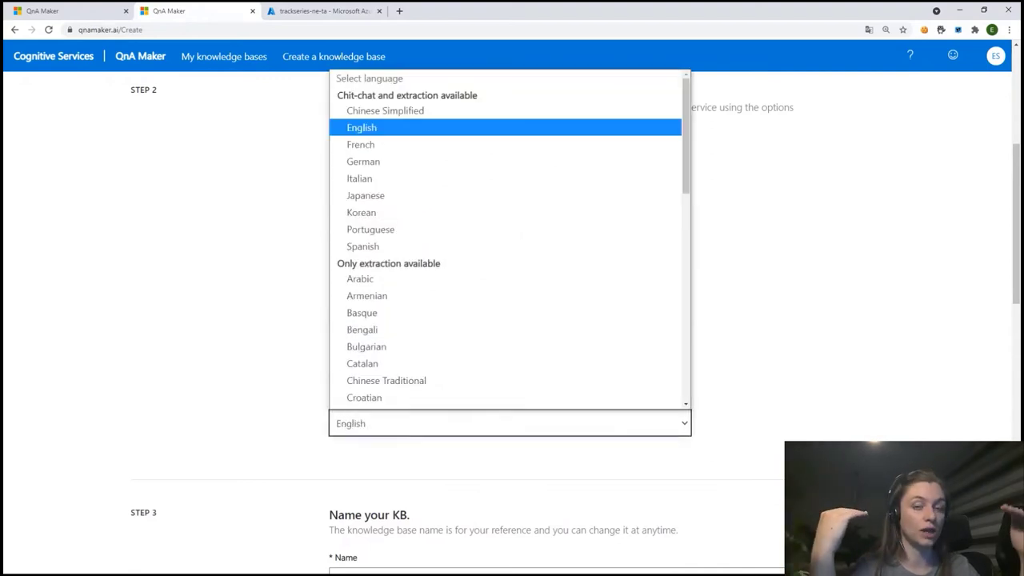
pyautogui.press('Return')
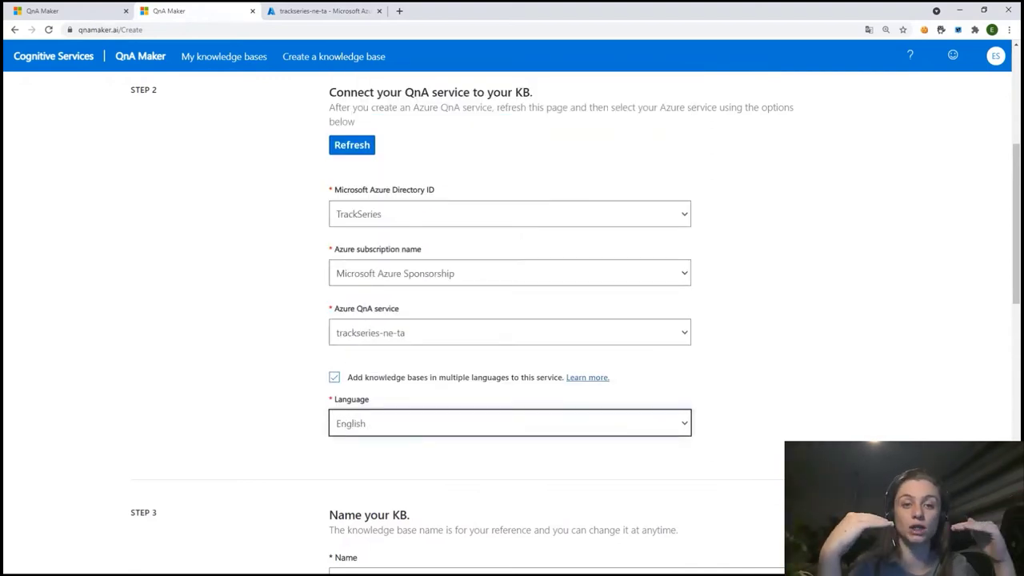
# - Name the knowledge base trackseries-bender
pyautogui.scroll(-3, 512, 319)
pyautogui.click(341, 372)
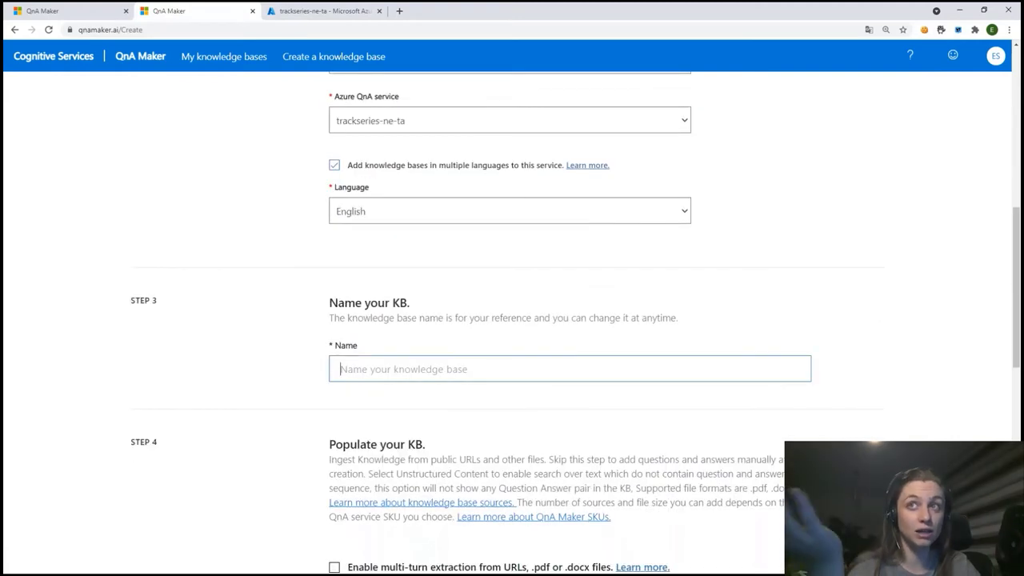
pyautogui.write('tr')
pyautogui.press('BackSpace')
pyautogui.press('BackSpace')
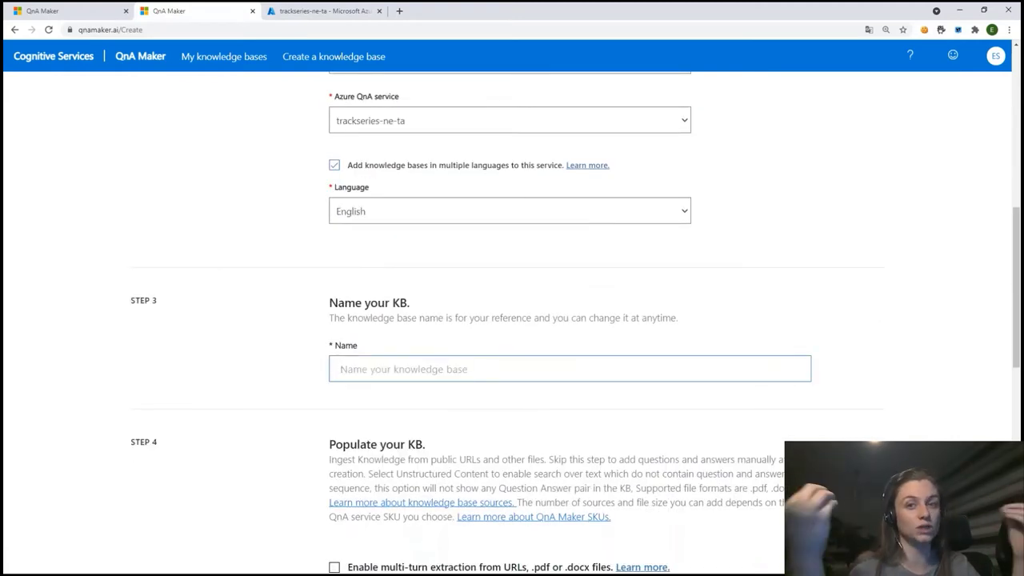
pyautogui.write('trackserie')
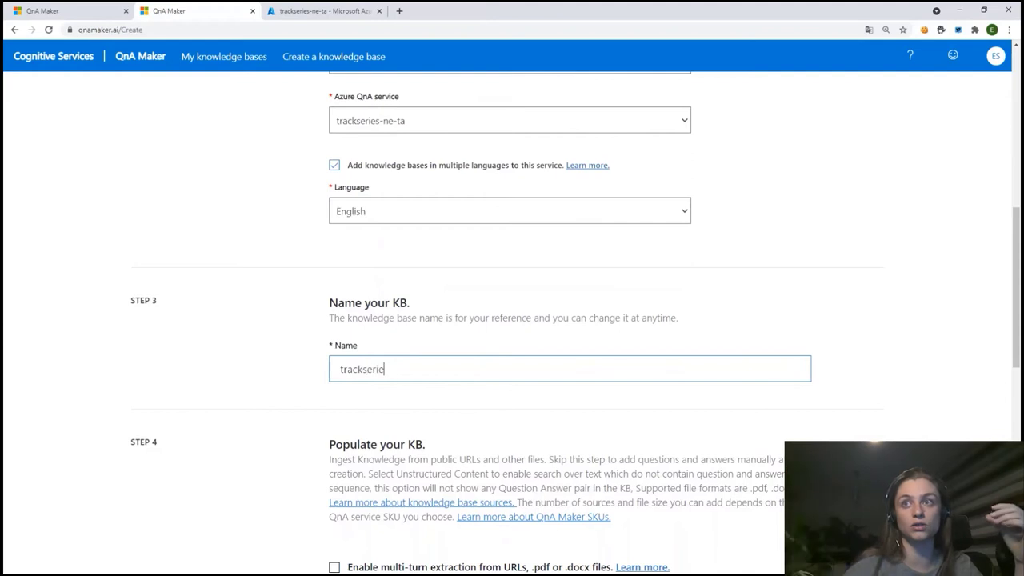
pyautogui.write('s-bender')
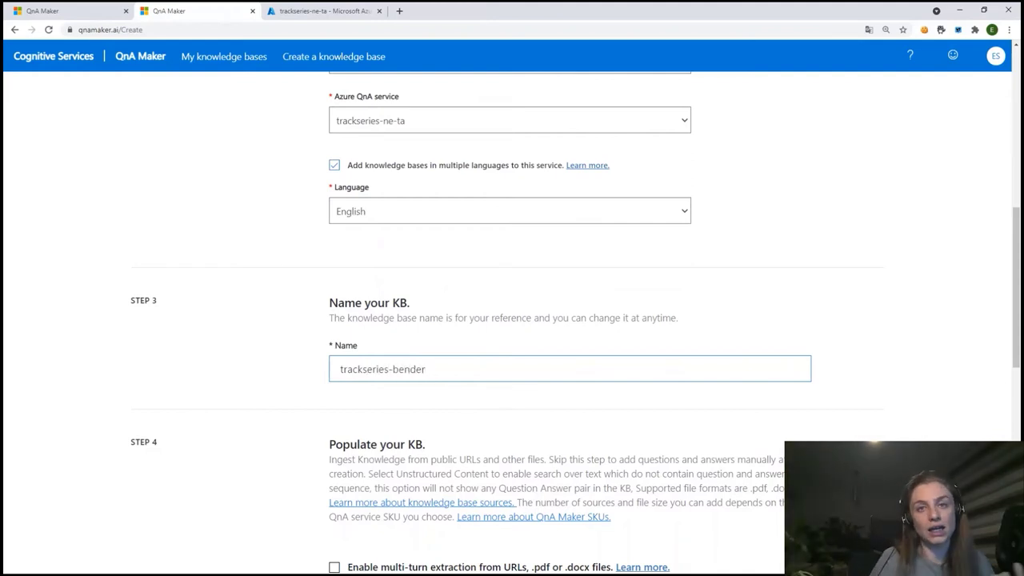
# - Enable multi-turn extraction and set its default text to "Mejores mascotas lo han intentado..."
pyautogui.scroll(-2, 512, 320)
pyautogui.scroll(-1, 512, 320)
pyautogui.click(334, 302)
pyautogui.scroll(-1, 512, 320)
pyautogui.click(496, 307)
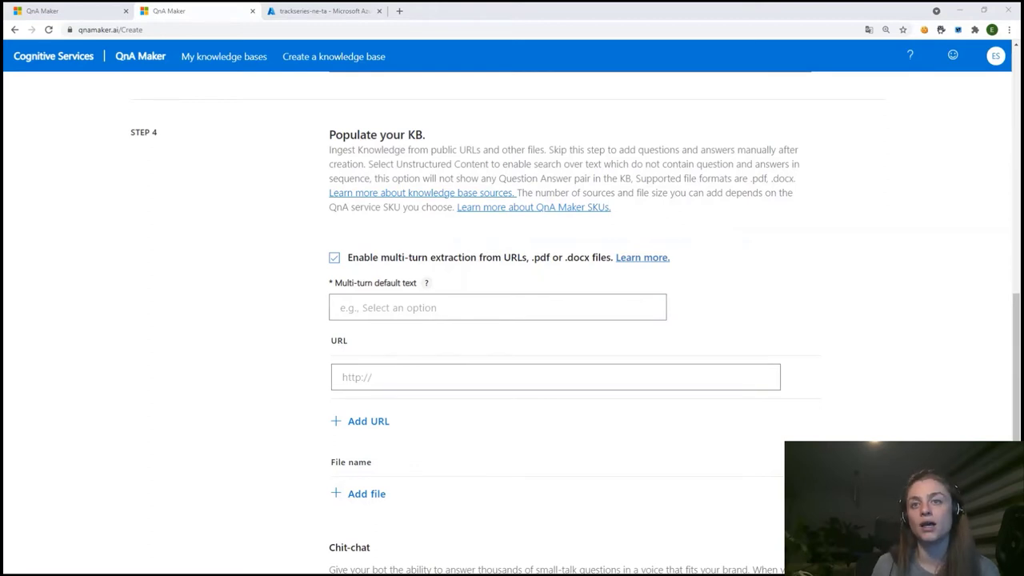
pyautogui.click(341, 307)
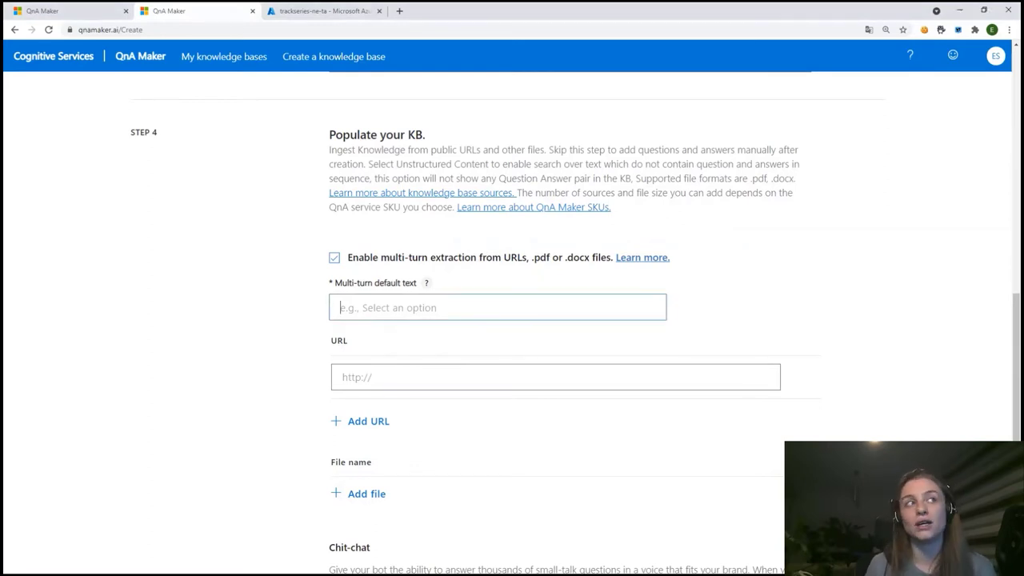
pyautogui.write('Mejores mascotas lo han intentado...')
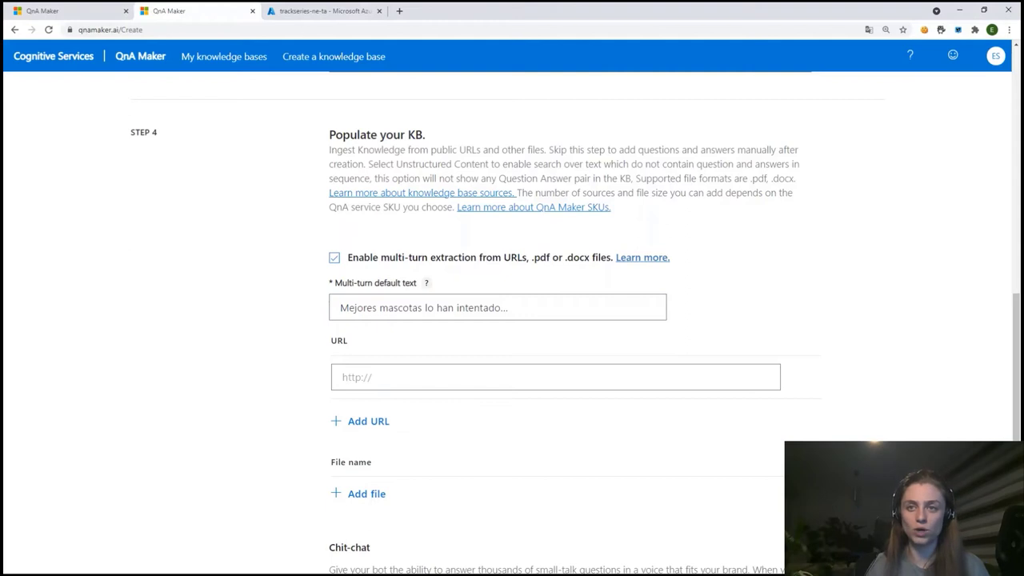
# - Choose the Witty chit-chat personality and create the knowledge base
pyautogui.scroll(-1, 512, 320)
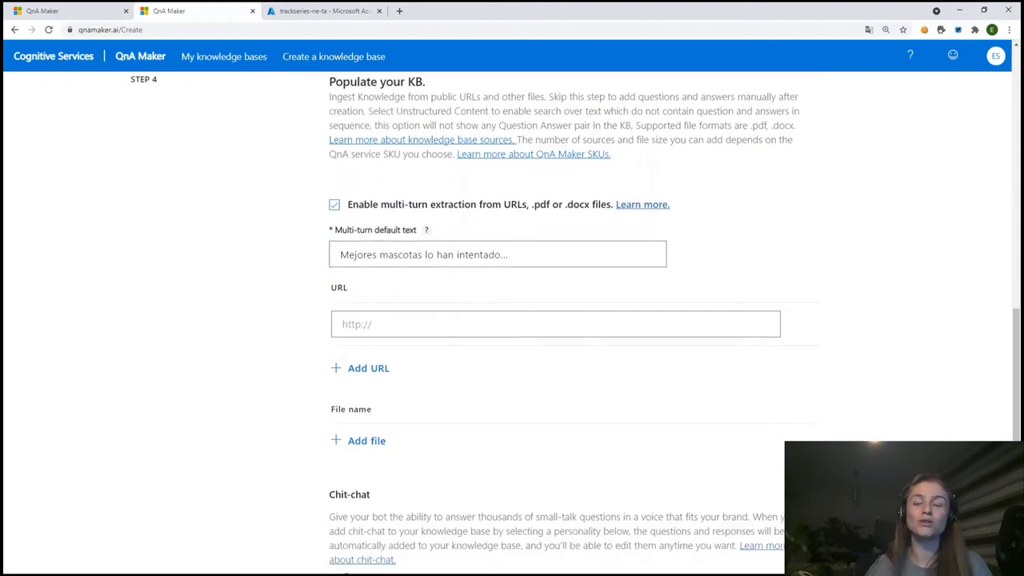
pyautogui.scroll(-1, 511, 320)
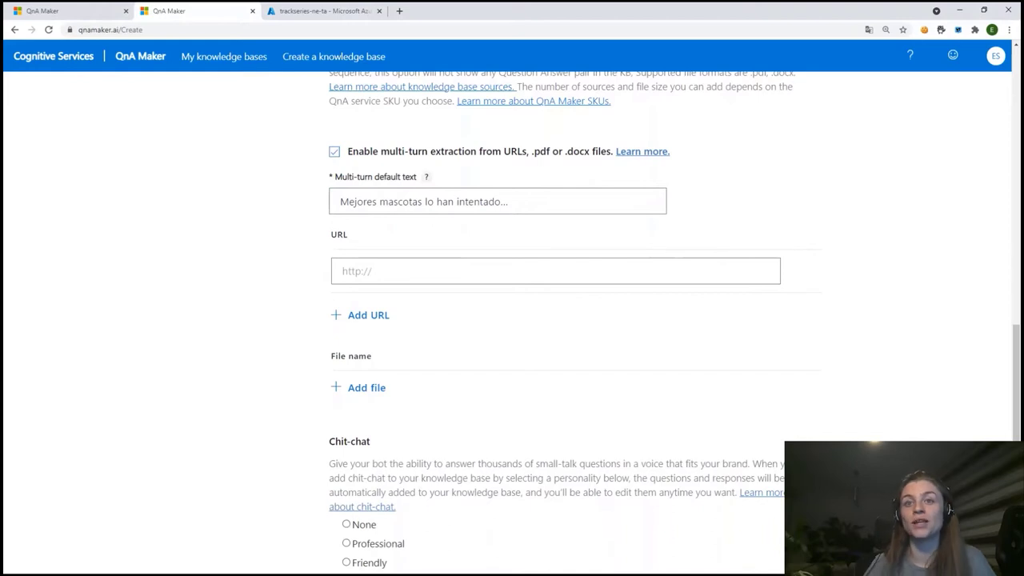
pyautogui.scroll(-1, 573, 322)
pyautogui.scroll(-2, 511, 319)
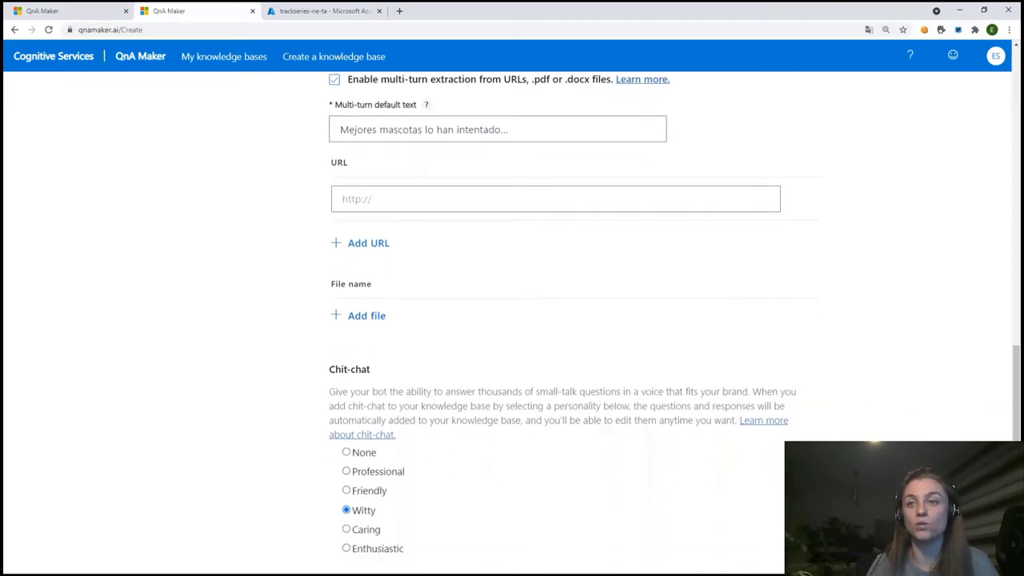
pyautogui.scroll(-1, 512, 320)
pyautogui.scroll(-2, 512, 320)
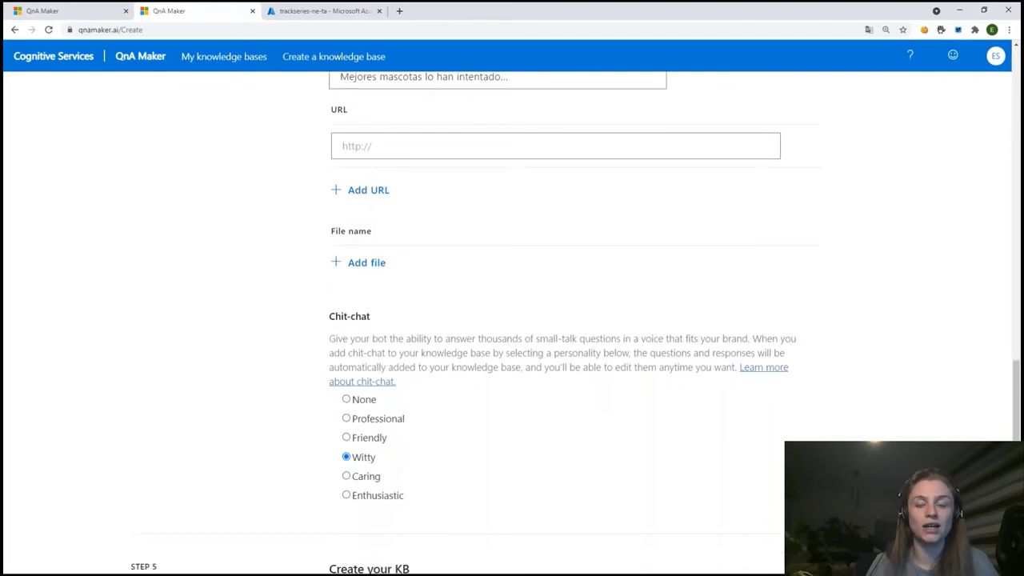
pyautogui.scroll(-1, 512, 320)
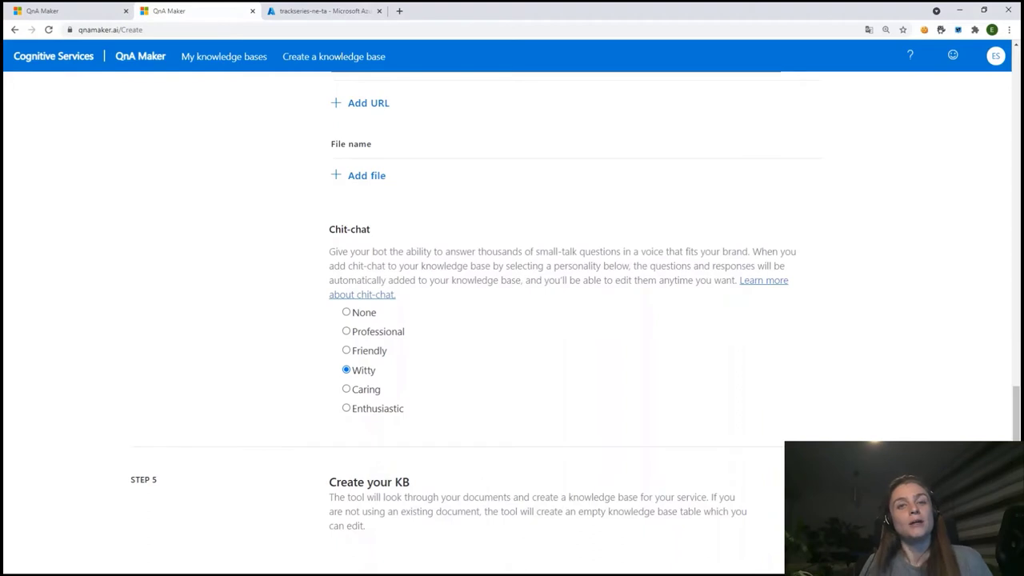
pyautogui.scroll(-2, 512, 320)
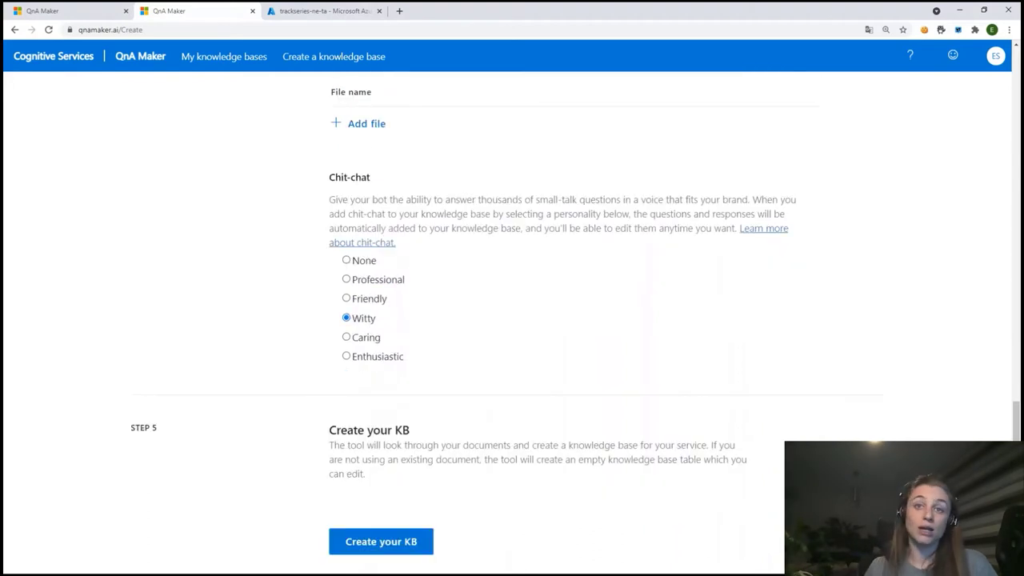
pyautogui.click(380, 517)
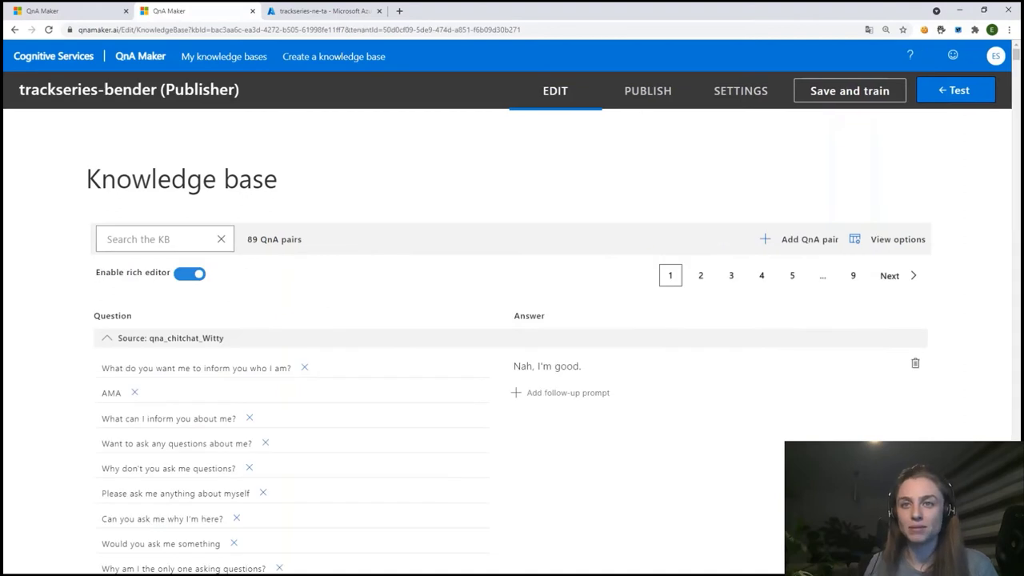
# - Search the knowledge base for "who are you" and replace the first answer with "I'm Bender, Baby! Oh God, Please Insert Liquor!"
pyautogui.write('who are you')
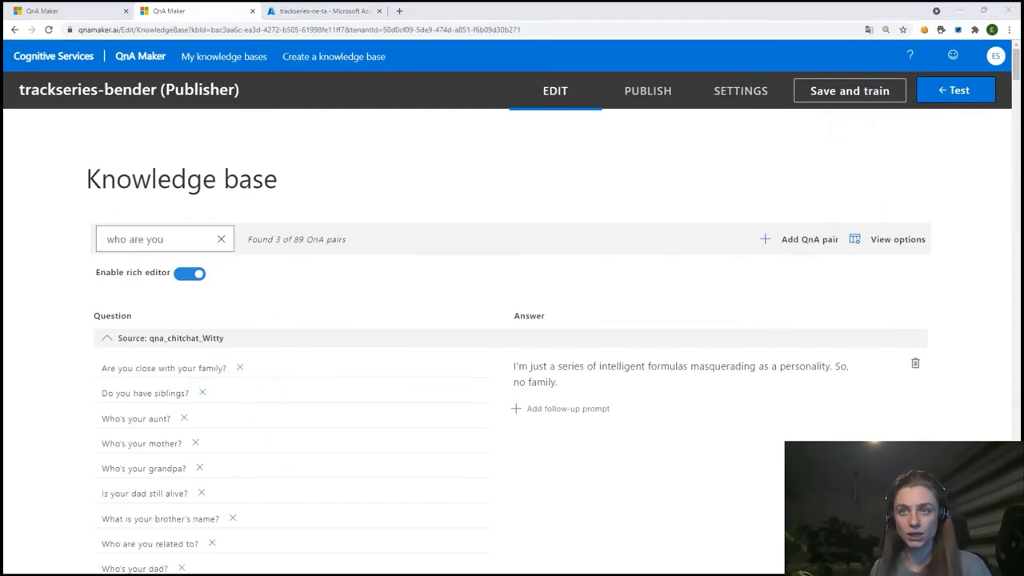
pyautogui.click(681, 374)
pyautogui.hotkey('ctrl', 'a')
pyautogui.write('I’m Bender, Baby! Oh God, Please Insert Liquor!')
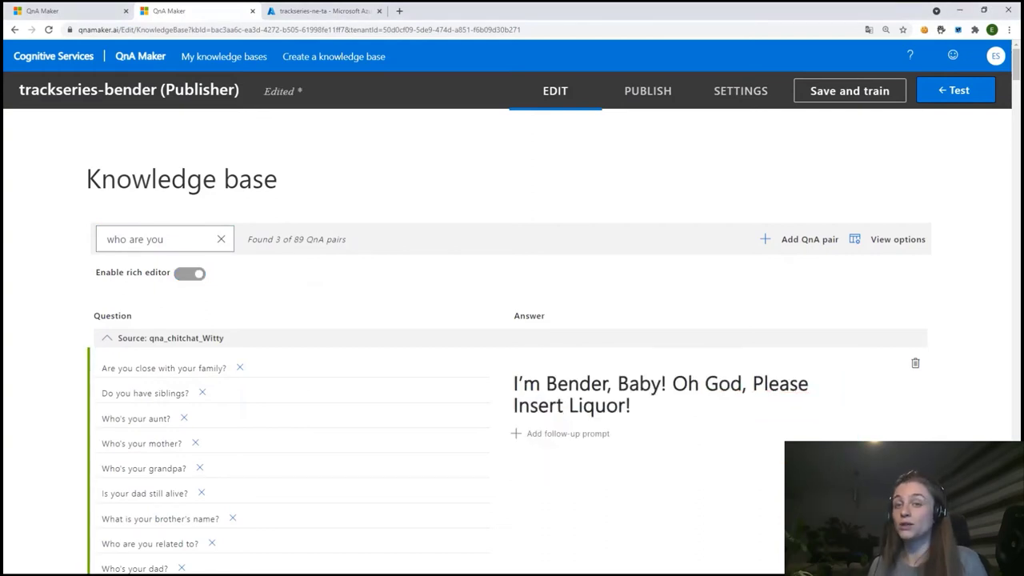
# - Search the knowledge base for "how old" and set the first answer to "My own birth was only four years ago. Prococious little scamp, ain't I?"
pyautogui.scroll(-1, 511, 360)
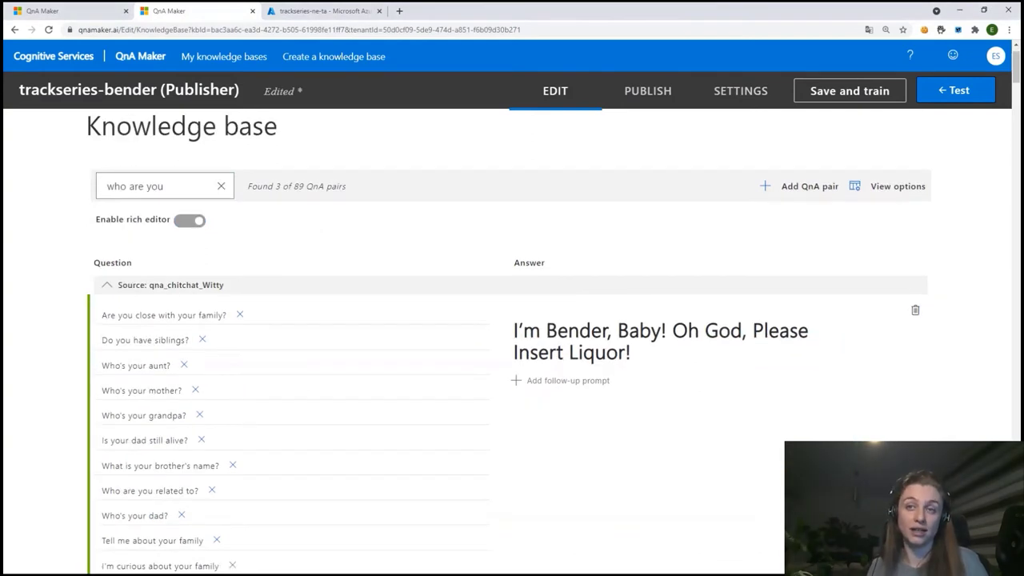
pyautogui.tripleClick(134, 186)
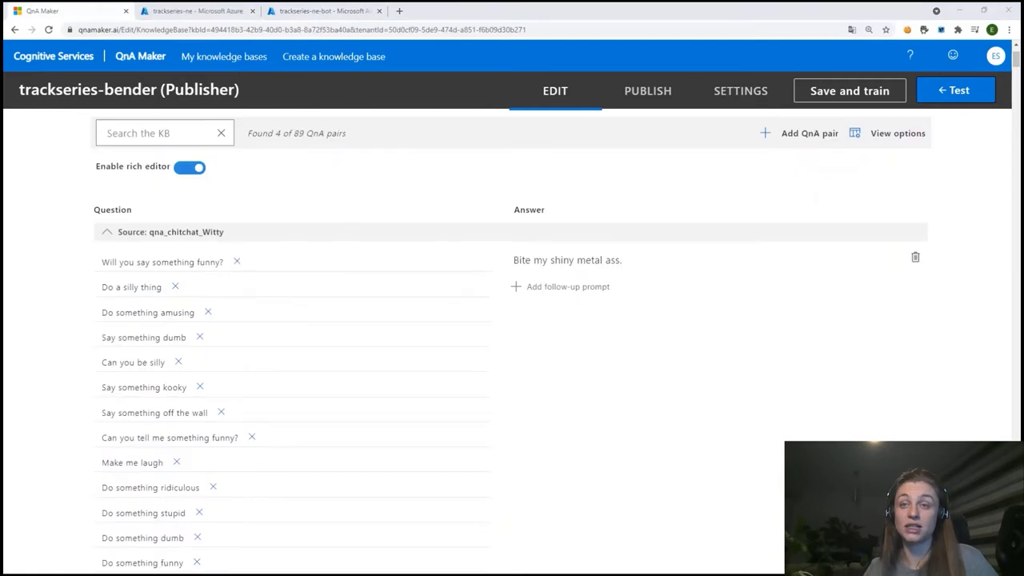
pyautogui.write('how old')
pyautogui.hotkey('alt', 'Tab')
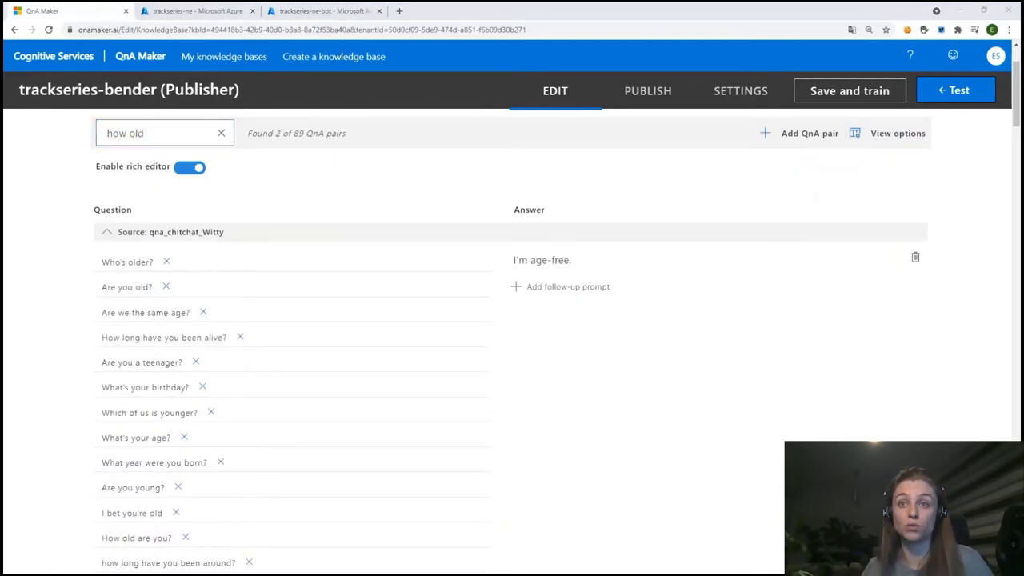
pyautogui.click(570, 260)
pyautogui.hotkey('ctrl', 'a')
pyautogui.write('My o')
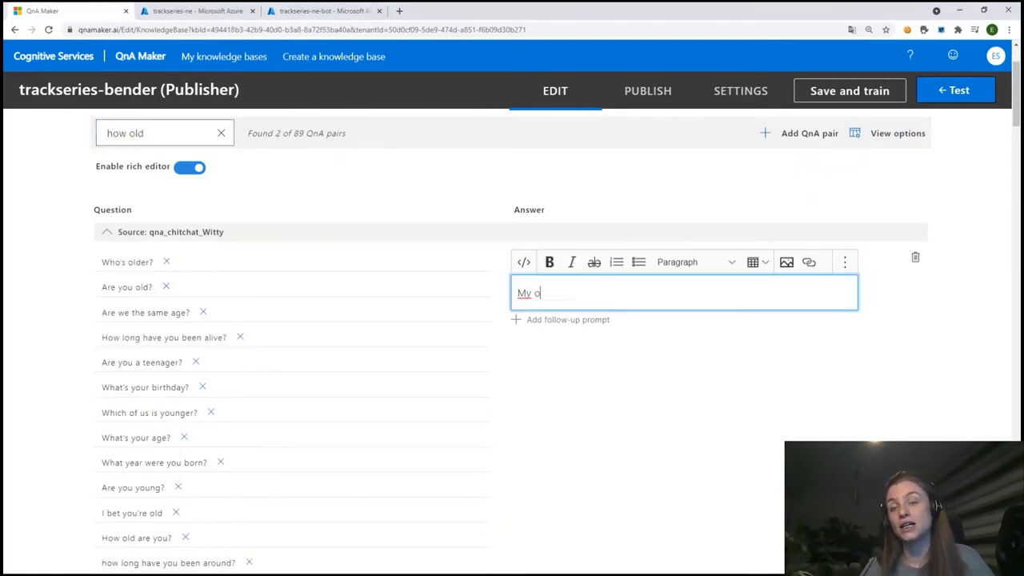
pyautogui.write('wn birth was only four years ago.')
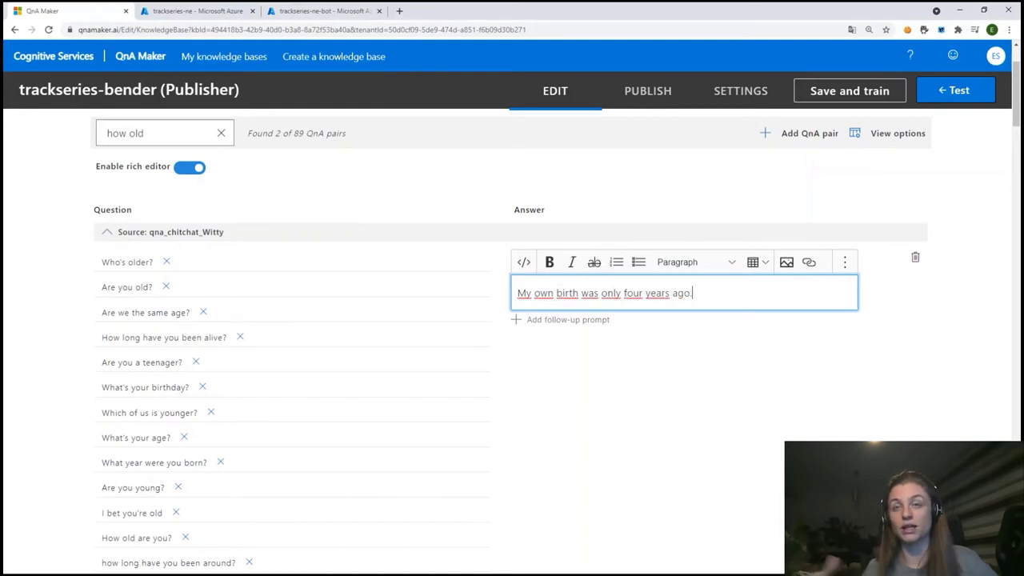
pyautogui.write(' Prococious little scamp')
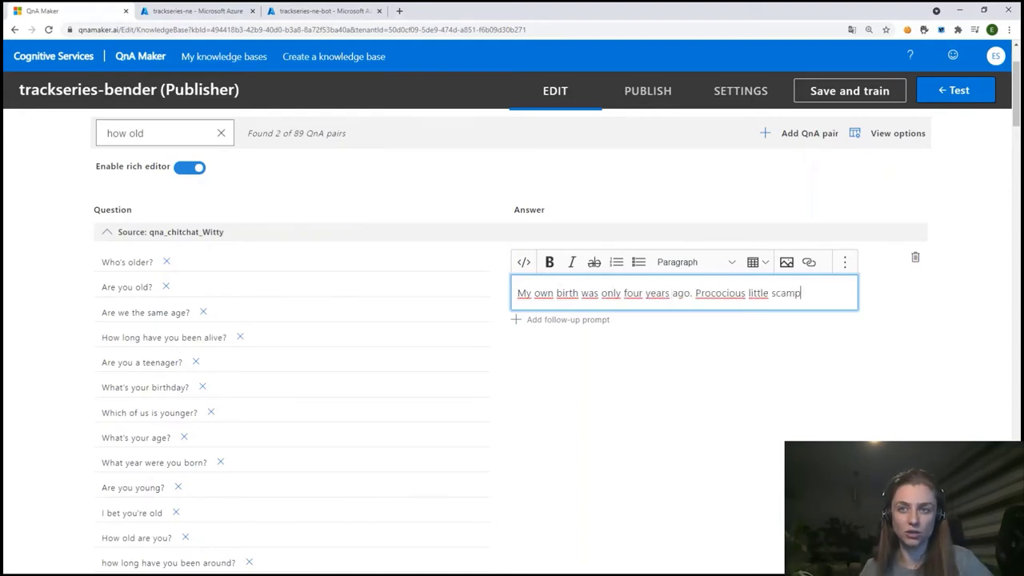
pyautogui.write(", ain't I?")
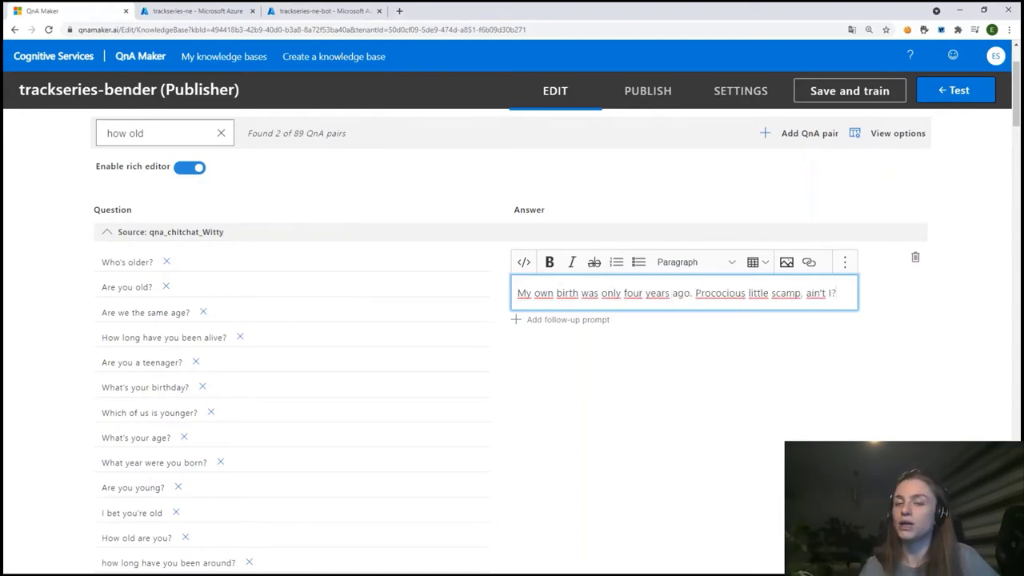
# - Save and train the knowledge base, and add a QnA pair answered "Ah, Xmas Eve. Another pointless day where I accomplish nothing."
pyautogui.click(849, 91)
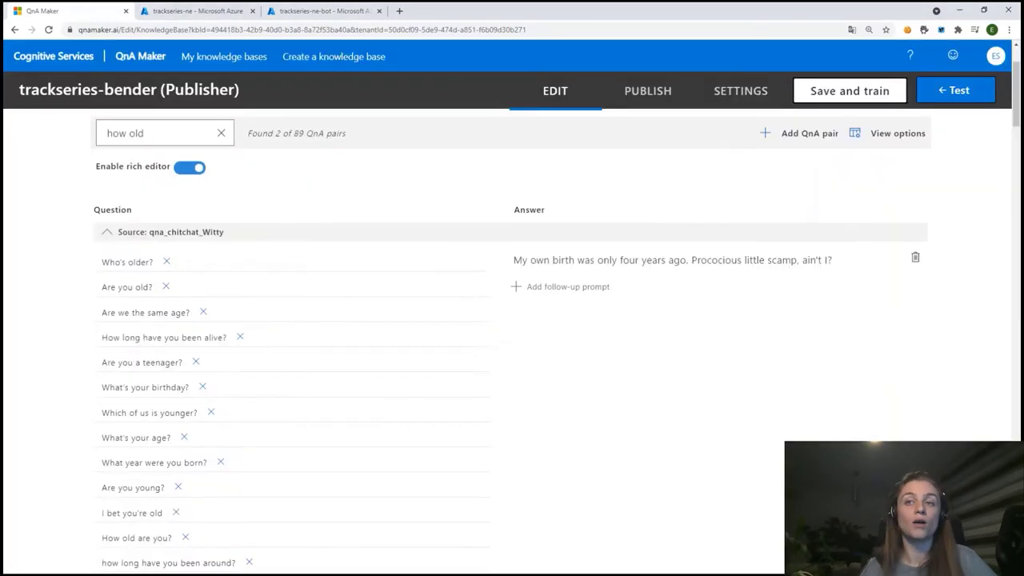
pyautogui.click(809, 133)
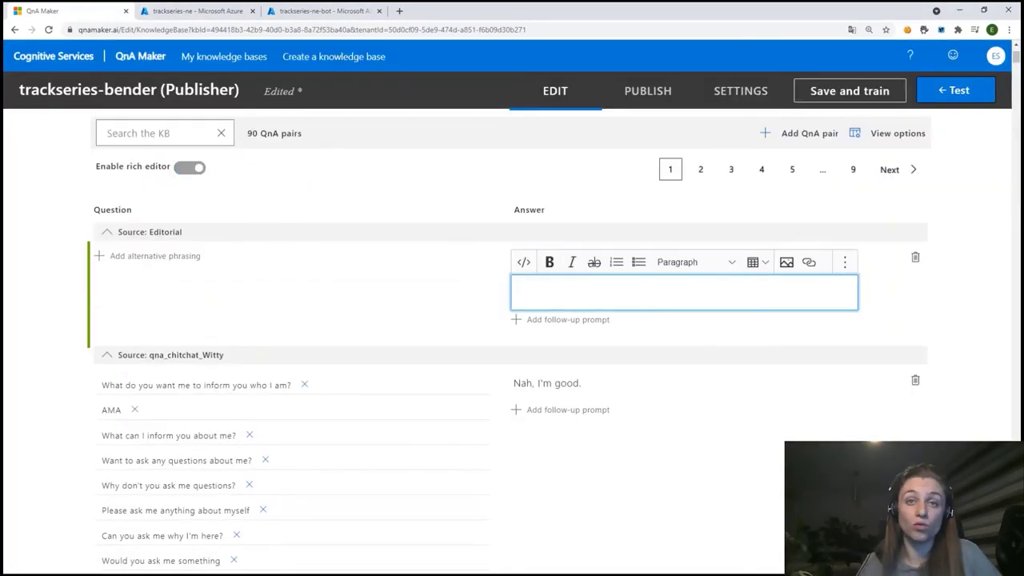
pyautogui.write('Ah, Xmas Eve. Another pointless day where I accomplish nothing.')
# - Give the new QnA pair the question phrasings "Today it's Christmas Eve" and "Do you like Xmas?"
pyautogui.click(155, 256)
pyautogui.write("Today it's Christmas")
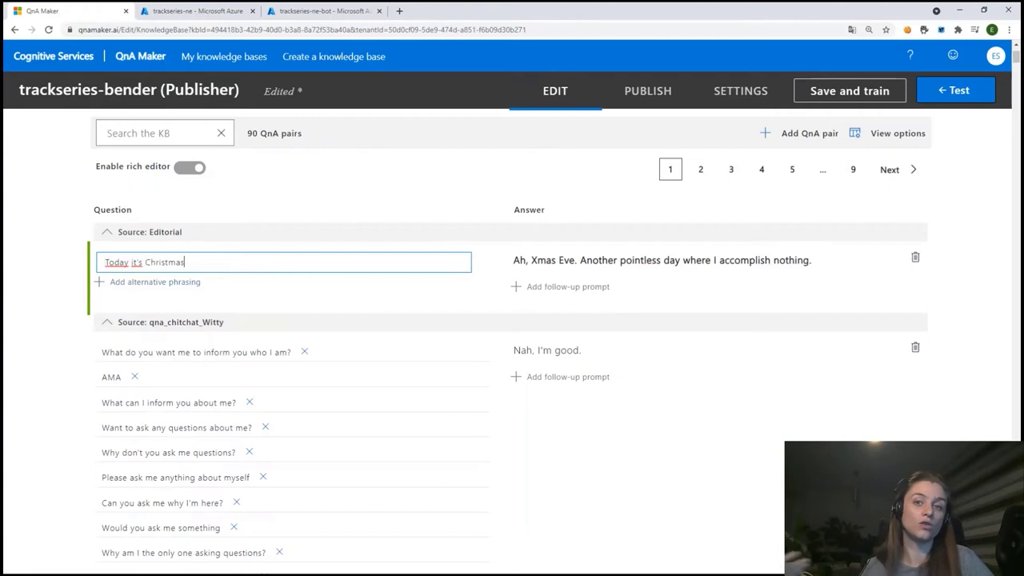
pyautogui.write(' Eve')
pyautogui.press('BackSpace')
pyautogui.press('BackSpace')
pyautogui.press('BackSpace')
pyautogui.press('BackSpace')
pyautogui.press('BackSpace')
pyautogui.press('BackSpace')
pyautogui.press('BackSpace')
pyautogui.press('BackSpace')
pyautogui.press('BackSpace')
pyautogui.press('BackSpace')
pyautogui.press('BackSpace')
pyautogui.press('BackSpace')
pyautogui.press('BackSpace')
pyautogui.write('Christmas E')
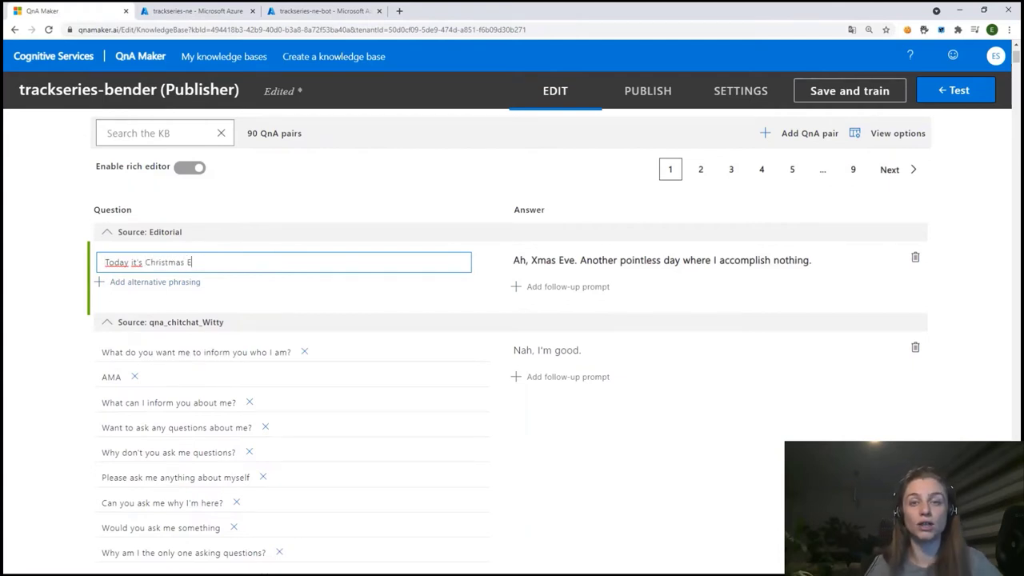
pyautogui.write('ve')
pyautogui.press('Return')
pyautogui.write('Do you like Xmas?')
pyautogui.press('Return')
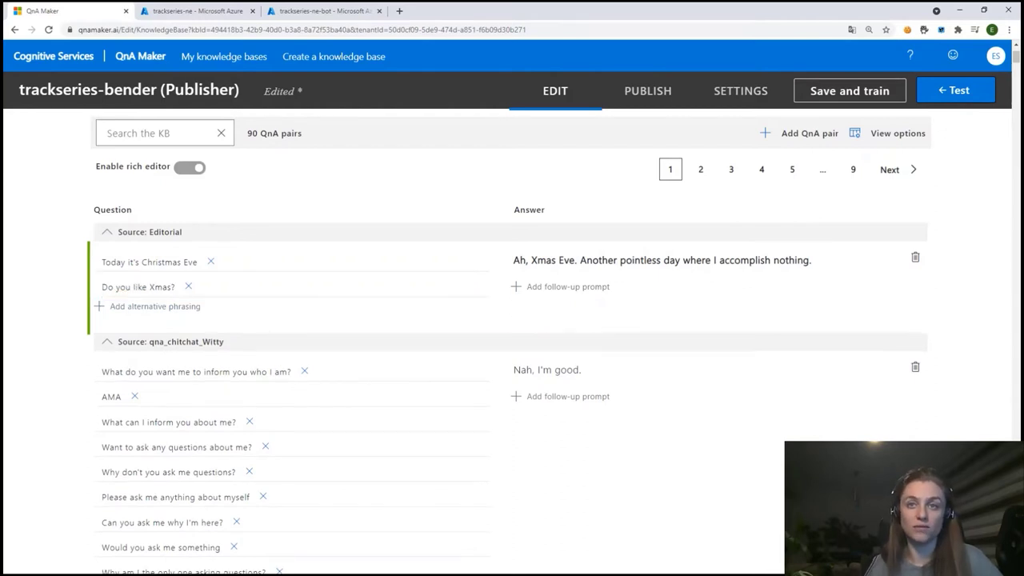
# - Save, train and publish the trackseries-bender knowledge base, and highlight its HTTP request details
pyautogui.click(850, 91)
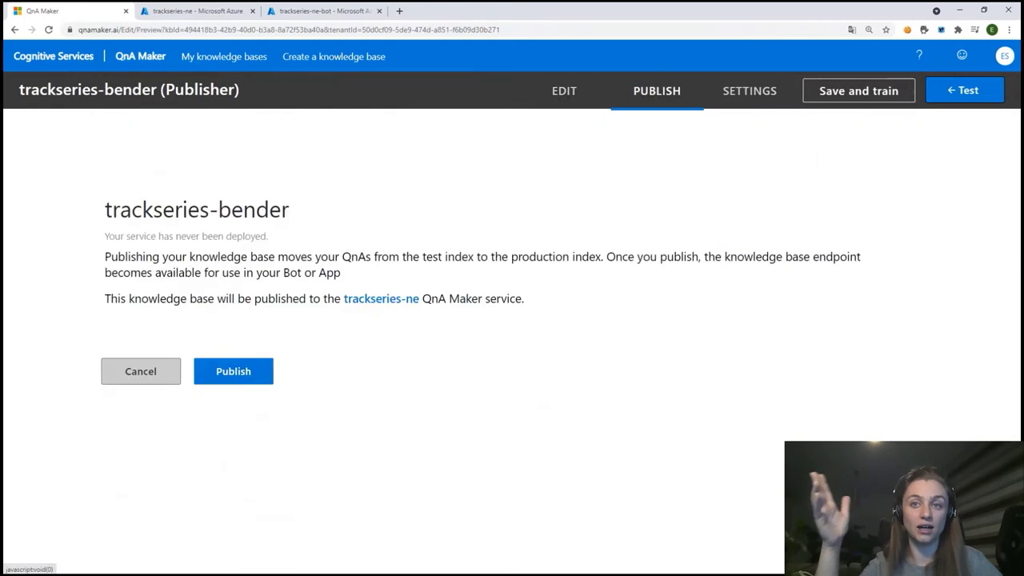
pyautogui.click(231, 370)
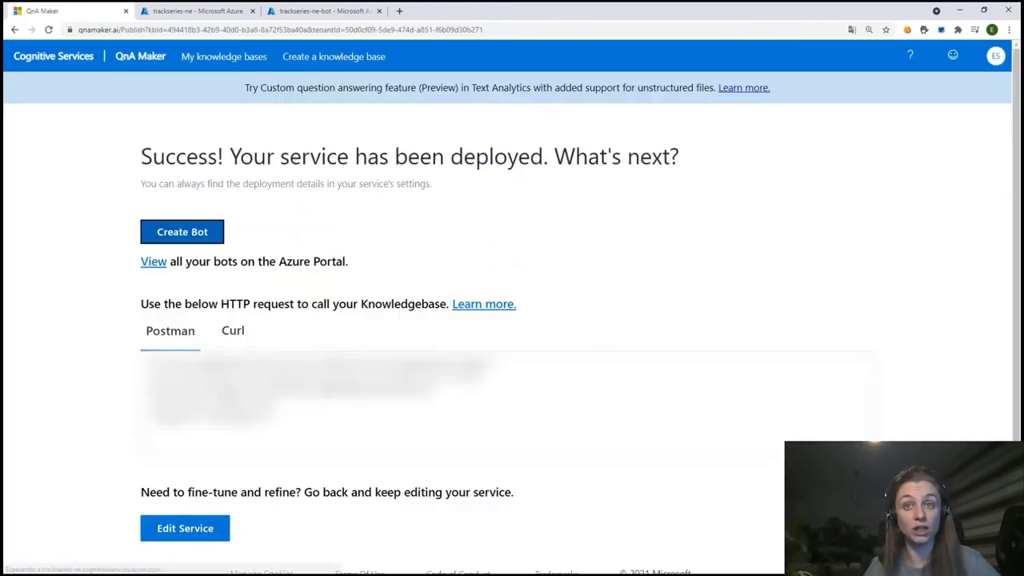
pyautogui.scroll(-1, 507, 320)
pyautogui.moveTo(150, 364); pyautogui.dragTo(276, 416)
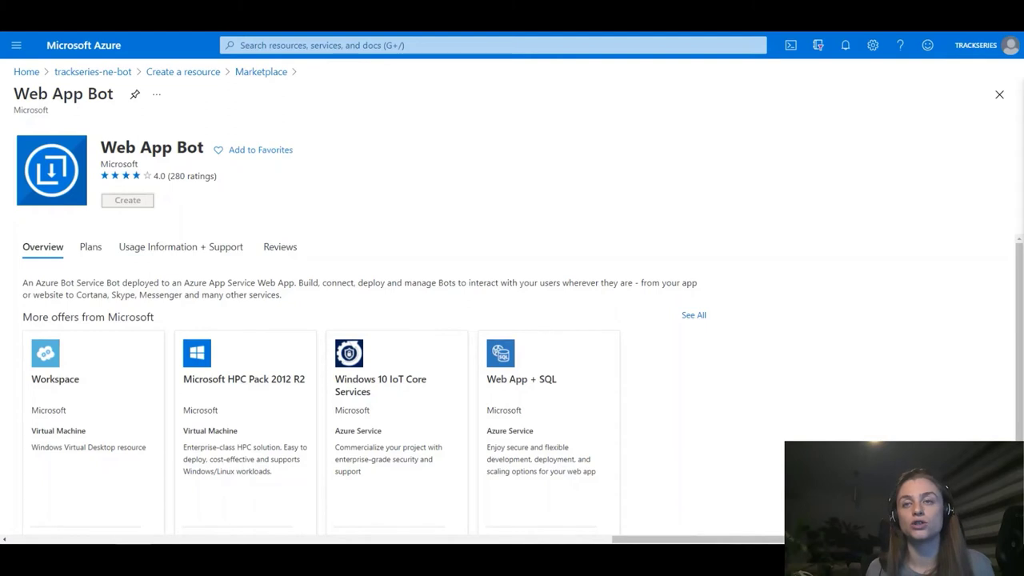
# - Configure an Azure Web App Bot named trackseries-ne-bot with pricing tier S1 (1K Premium Msgs/Unit) and app service plan trackseries-ne-asp
pyautogui.write('trackseries-ne-bot')
pyautogui.click(107, 332)
pyautogui.click(107, 396)
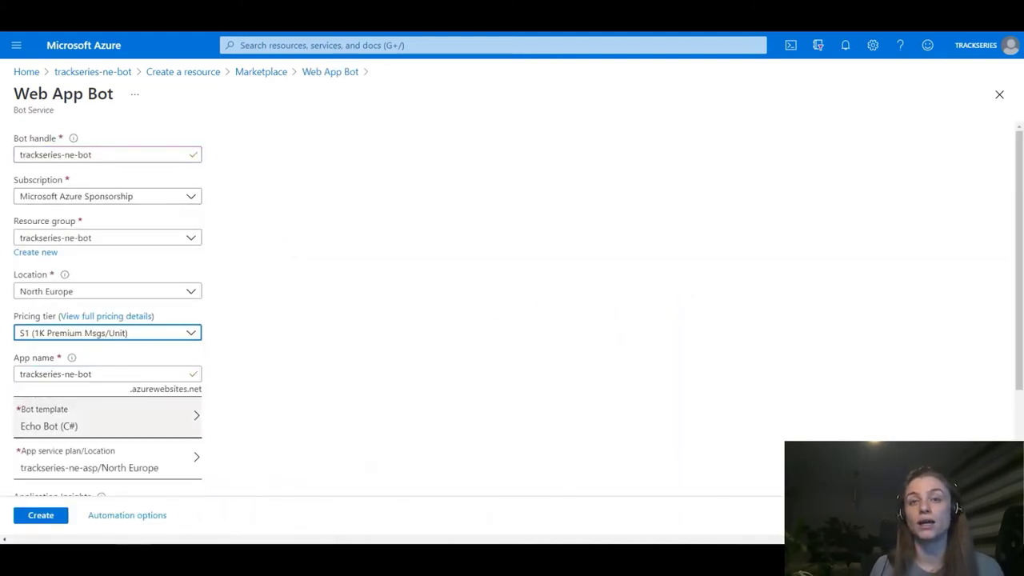
pyautogui.scroll(-2, 107, 320)
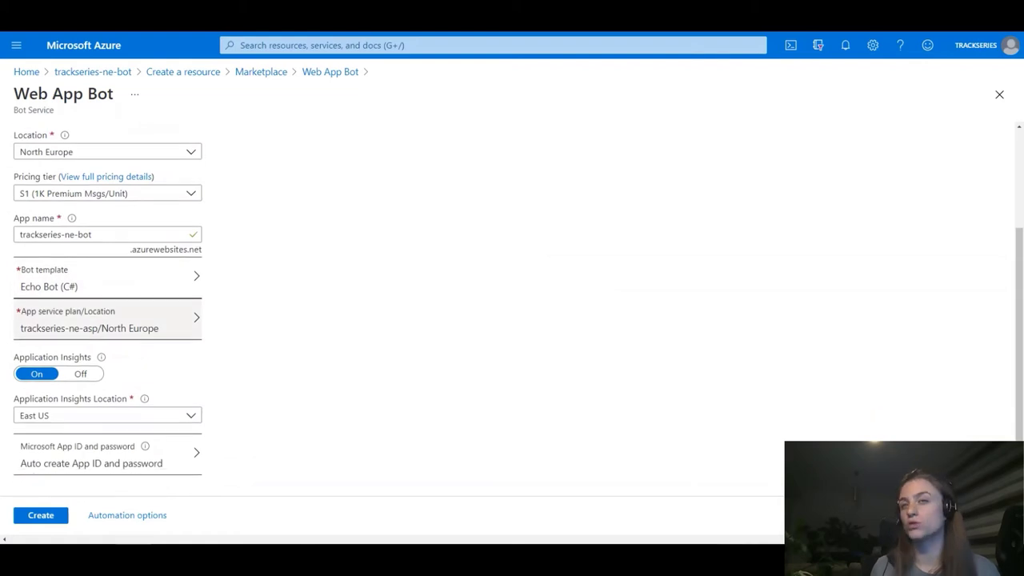
pyautogui.click(107, 320)
pyautogui.click(108, 183)
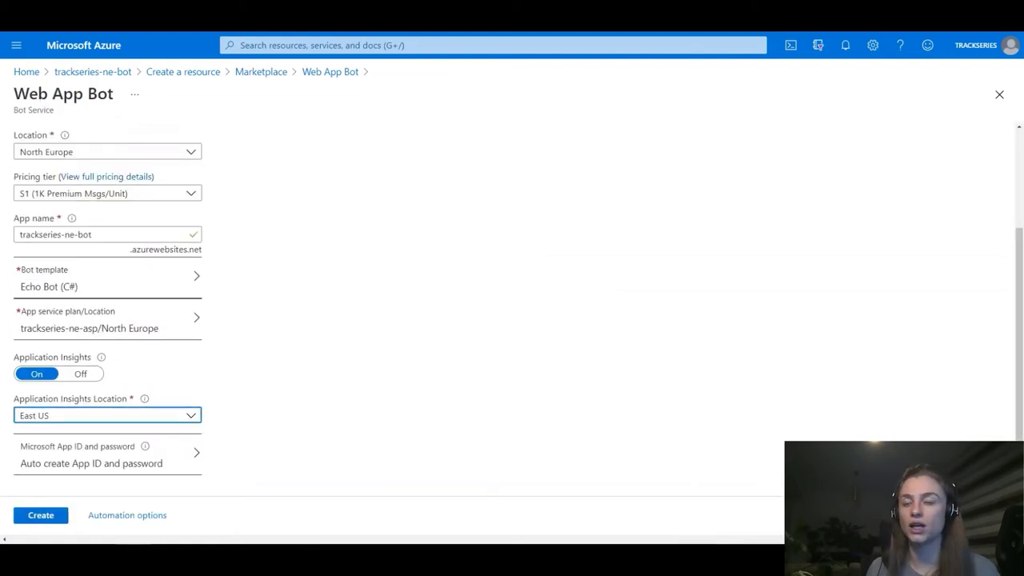
# - Set the Application Insights location to North Europe and create the Web App Bot
pyautogui.click(107, 415)
pyautogui.click(46, 134)
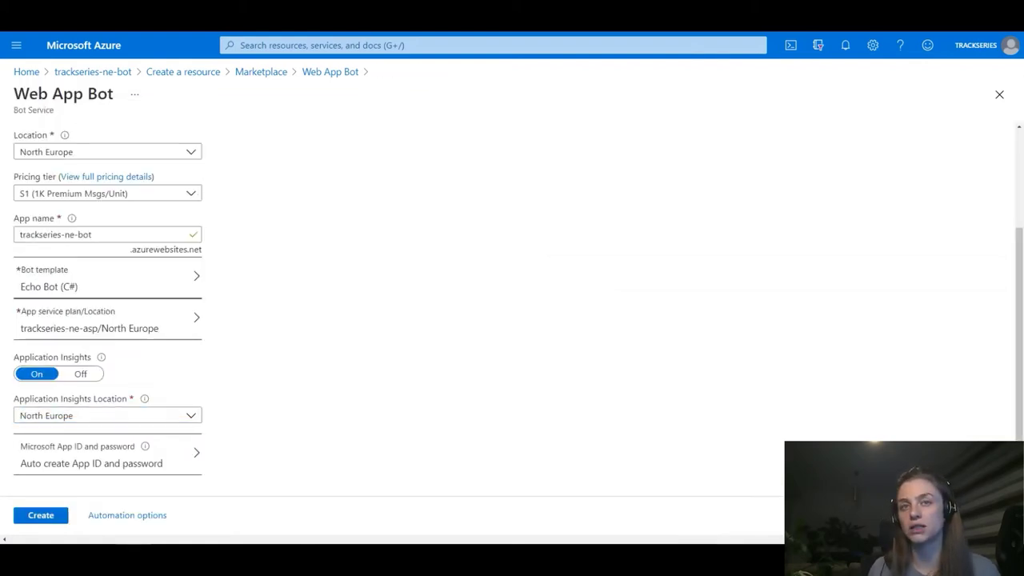
pyautogui.click(41, 515)
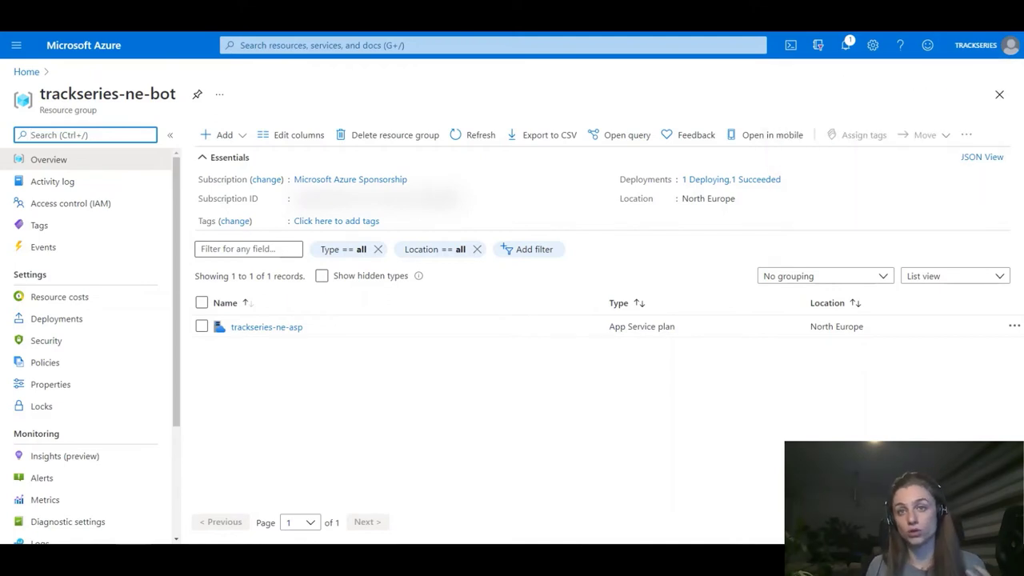
# - Check the deployment notification, refresh the trackseries-ne-bot resource group and open the Web App Bot's configuration
pyautogui.click(845, 45)
pyautogui.click(471, 135)
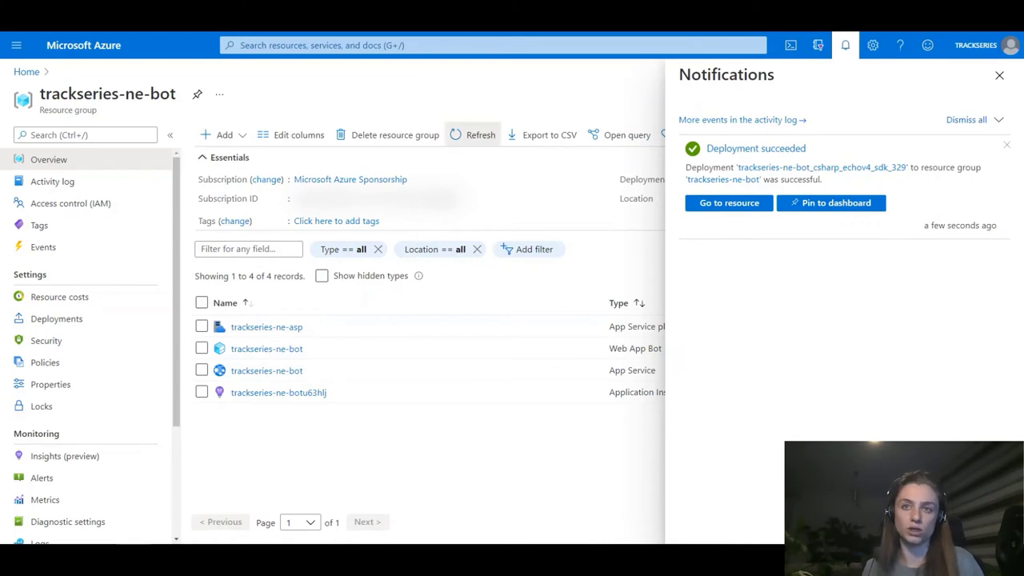
pyautogui.click(472, 135)
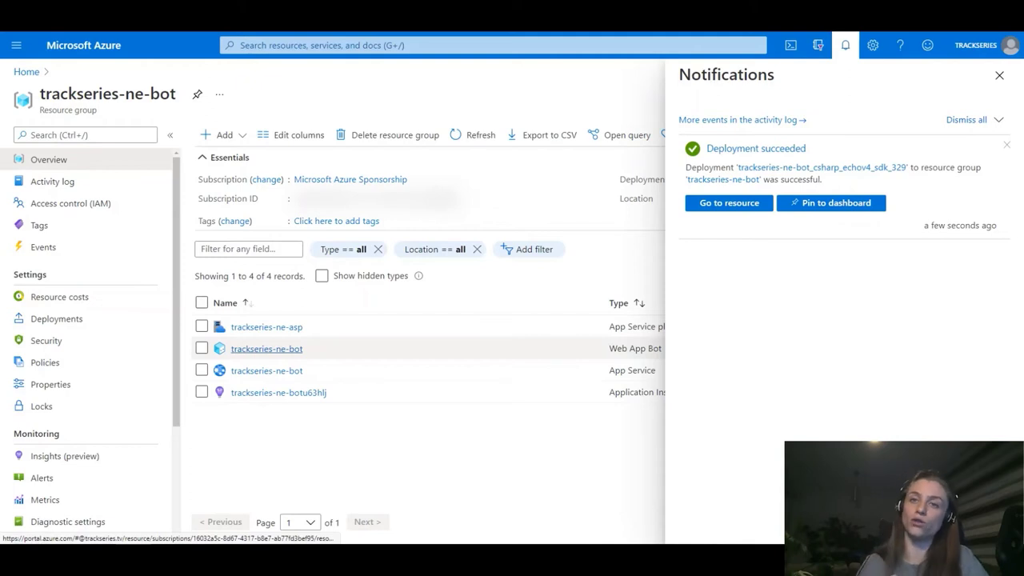
pyautogui.click(266, 349)
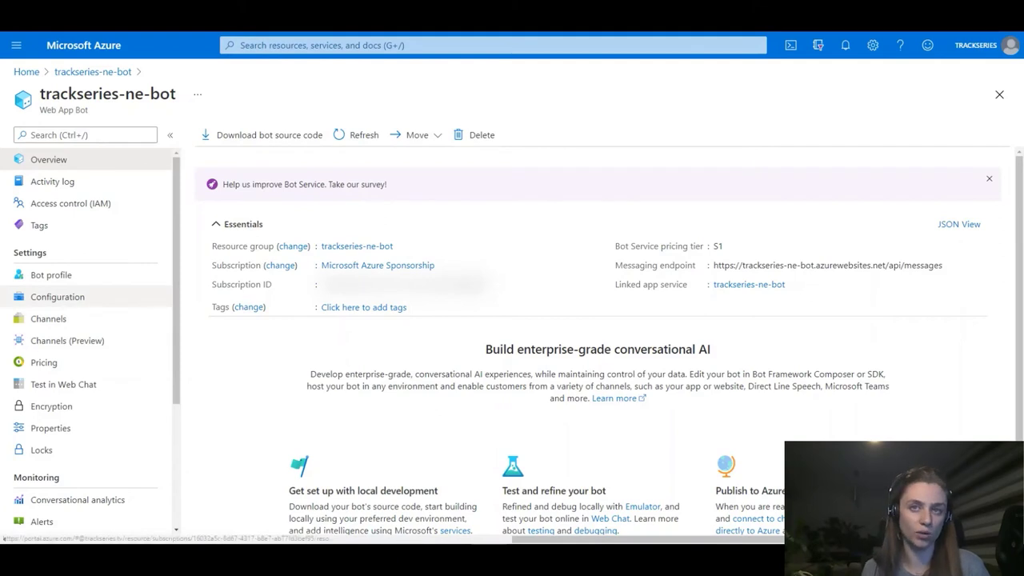
pyautogui.click(58, 297)
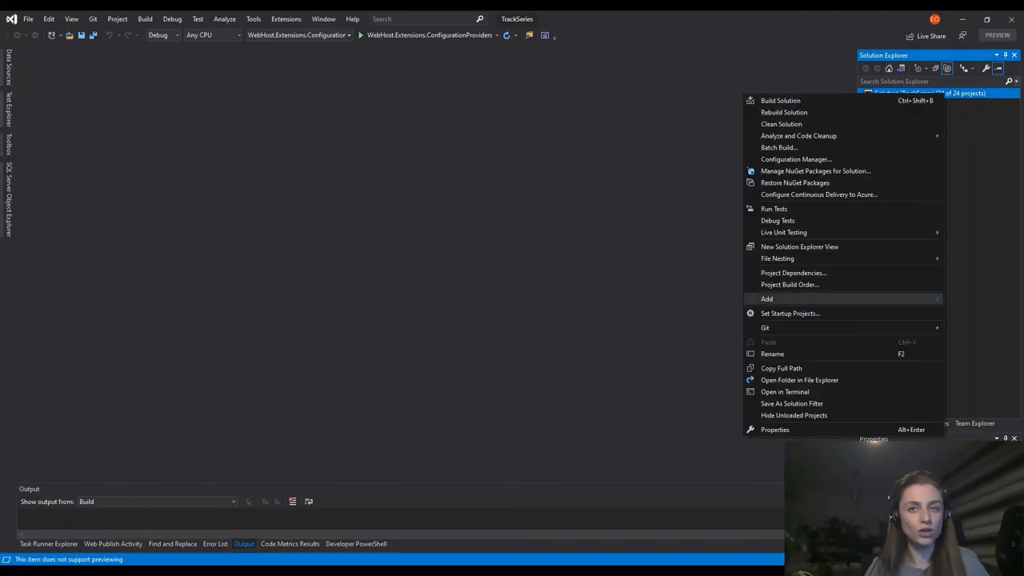
# - Switch to Visual Studio and select the ASP.NET Core Web Application template for a new project in the Bot solution folder
pyautogui.click(889, 103)
pyautogui.rightClick(904, 104)
pyautogui.moveTo(823, 137)
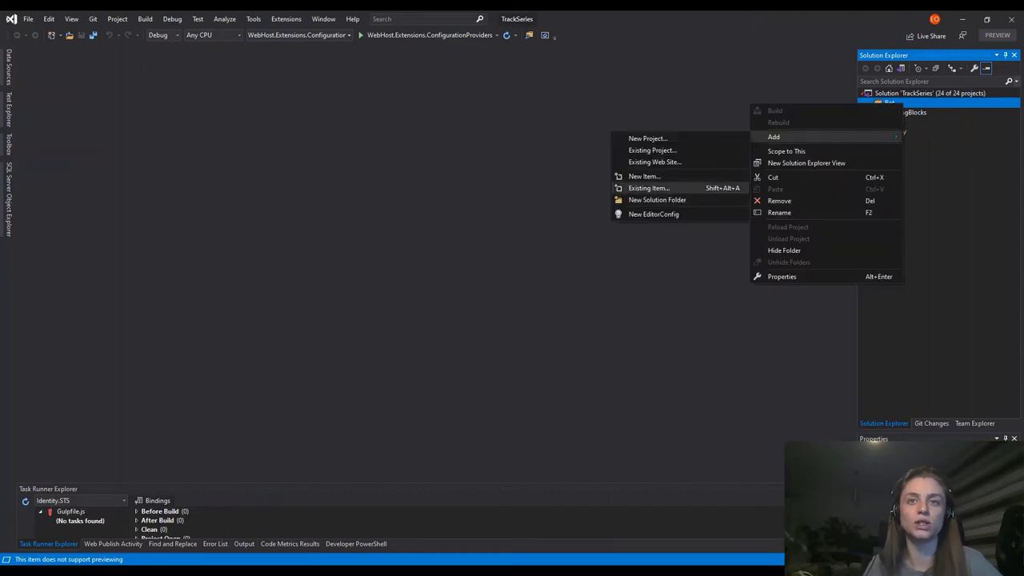
pyautogui.click(672, 187)
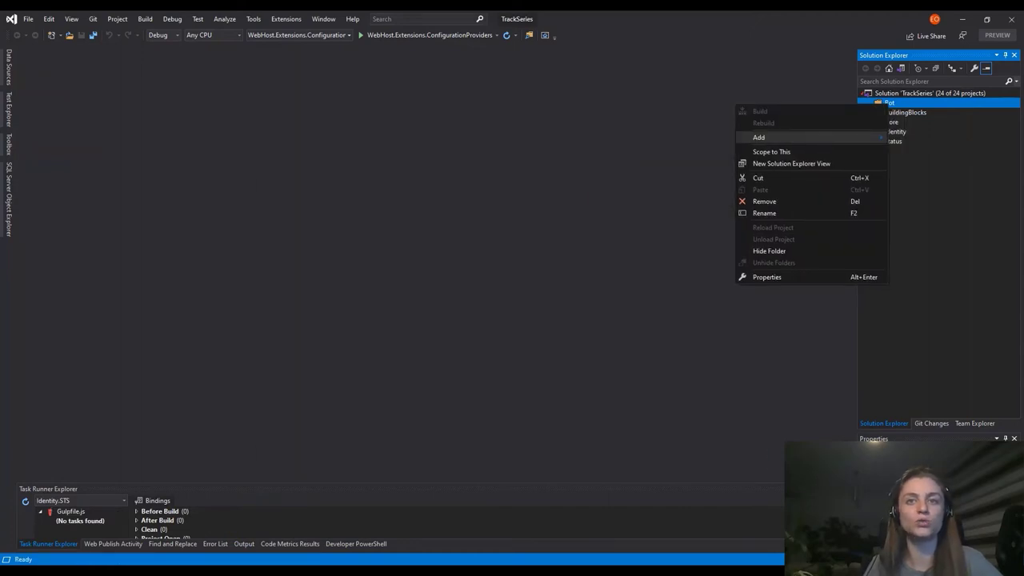
pyautogui.click(639, 138)
pyautogui.click(562, 271)
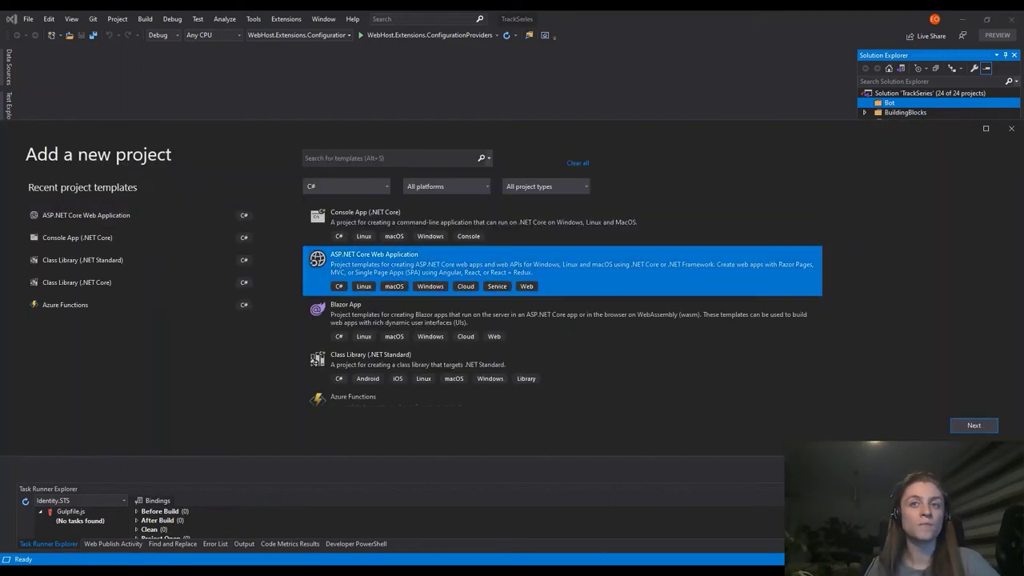
# - Name the project Bot.Api, set its location to D:\Projects\TrackSeries\TrackSeries\src\Bot and create it
pyautogui.click(973, 424)
pyautogui.write('Bot.Api')
pyautogui.press('Tab')
pyautogui.write('\\Bot')
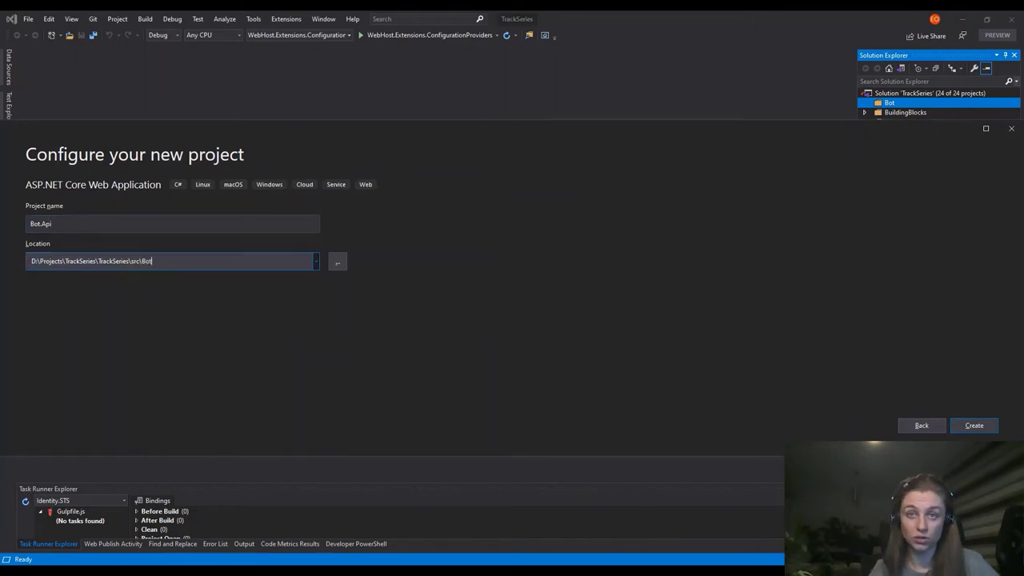
pyautogui.press('Return')
pyautogui.click(736, 446)
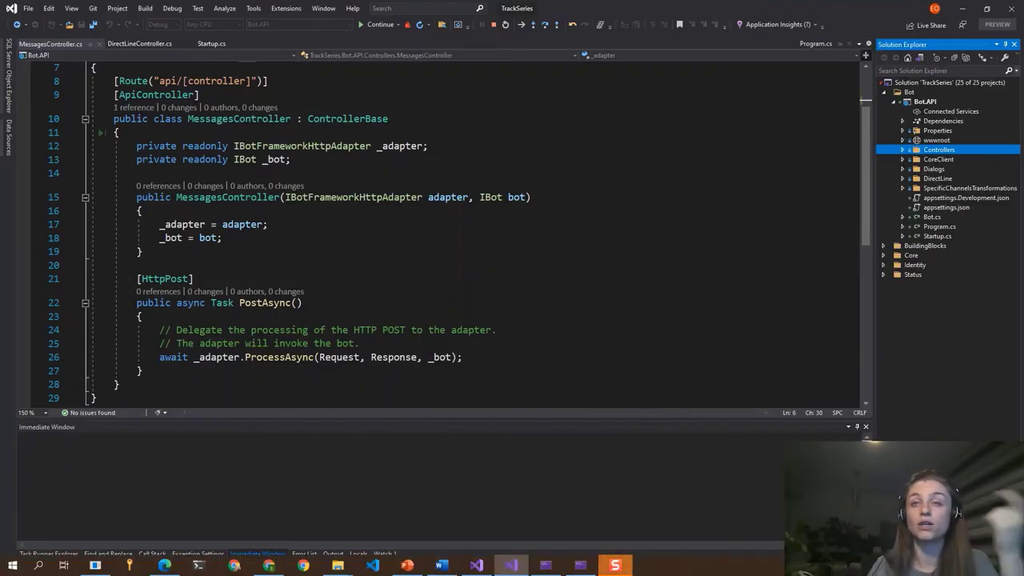
# - Examine MessagesController's HTTP POST method, api route, class name and the adapter's ProcessAsync call
pyautogui.moveTo(137, 278); pyautogui.dragTo(302, 302)
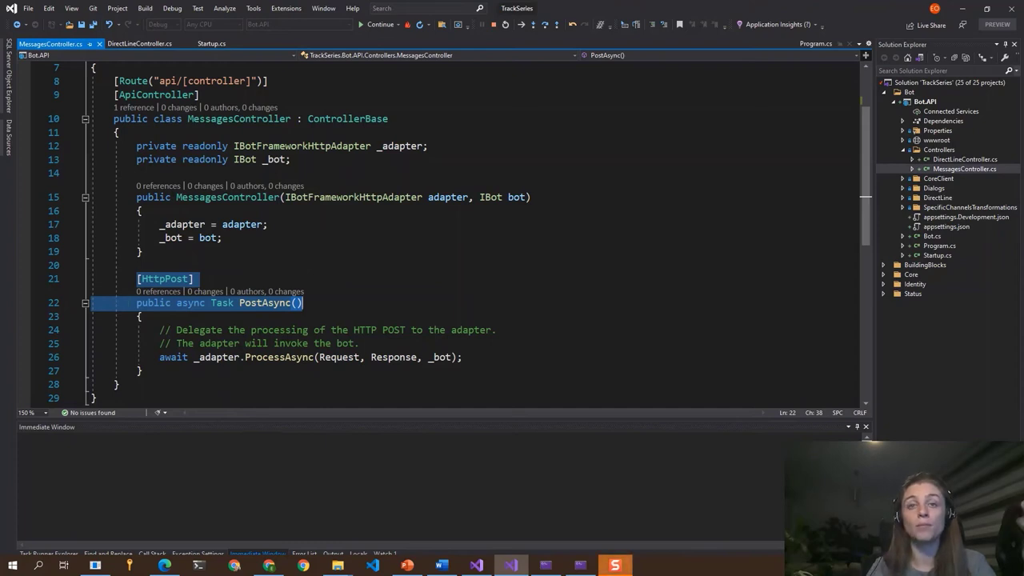
pyautogui.doubleClick(174, 80)
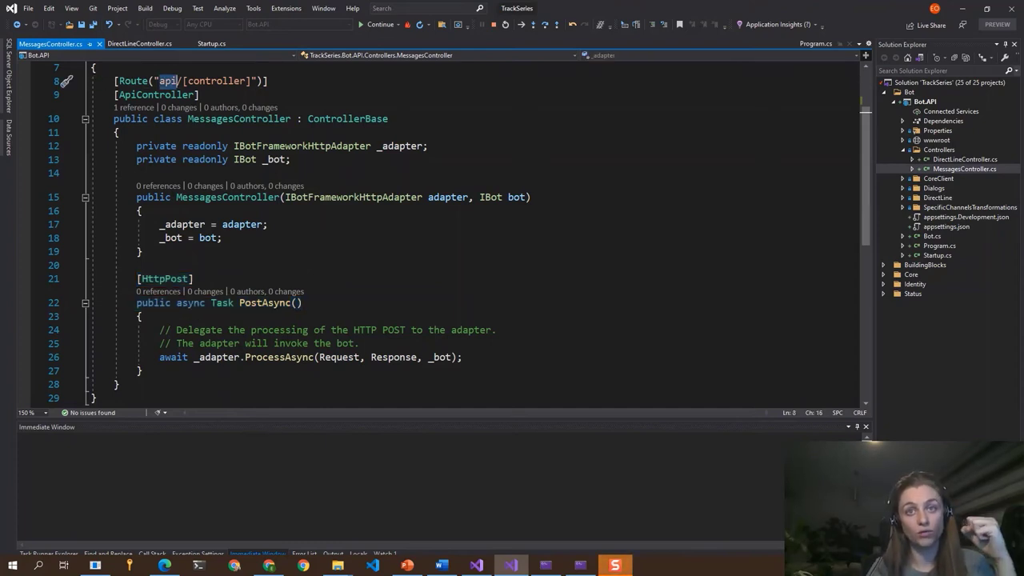
pyautogui.moveTo(188, 118); pyautogui.dragTo(233, 118)
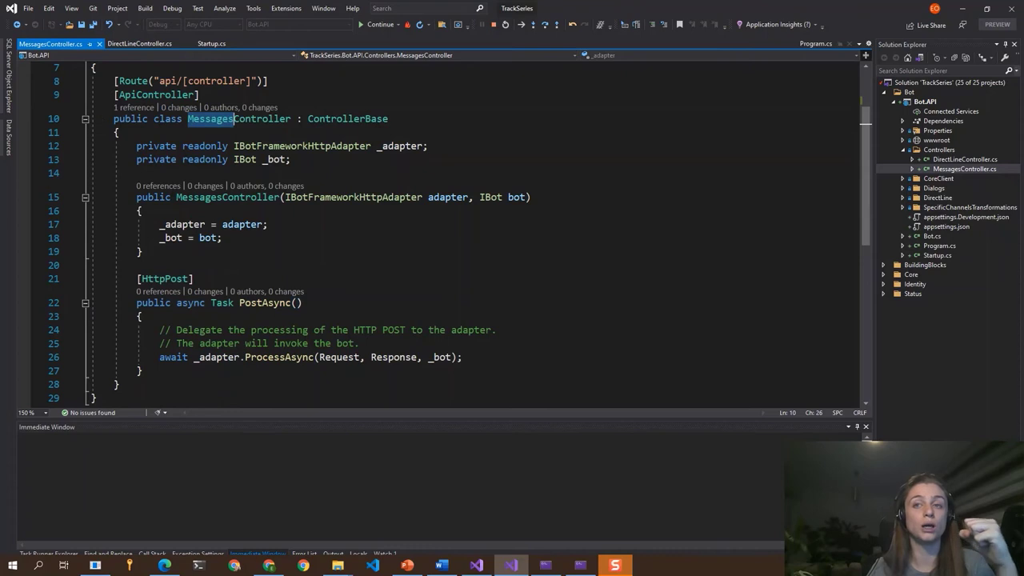
pyautogui.hotkey('ctrl', 'r')
pyautogui.hotkey('ctrl', 'r')
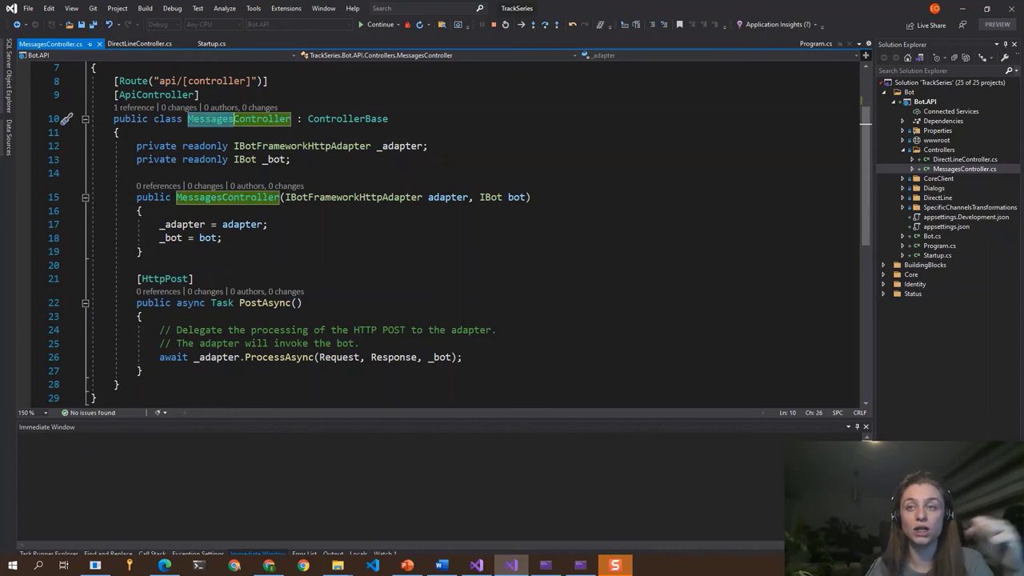
pyautogui.moveTo(159, 357); pyautogui.dragTo(463, 357)
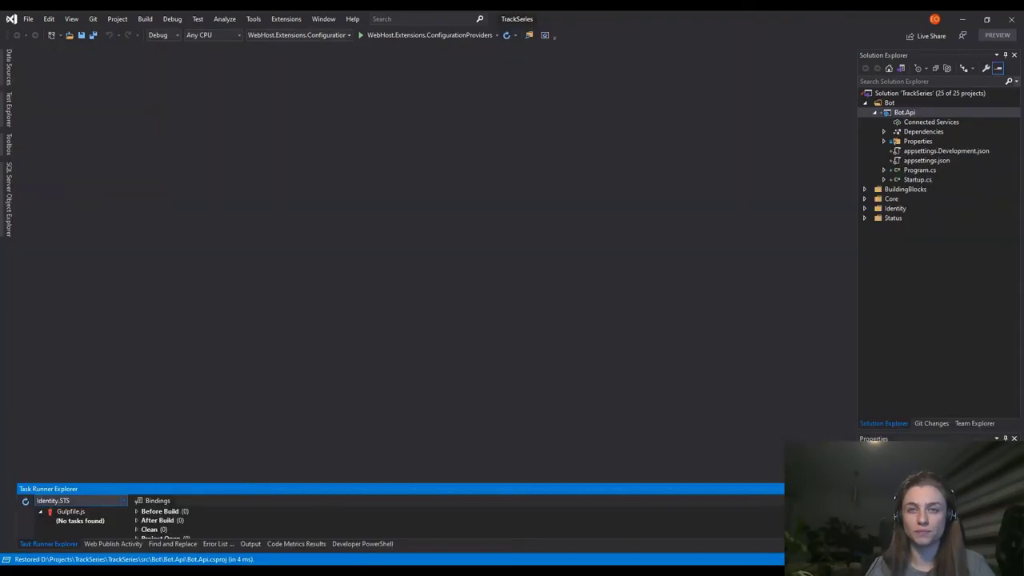
# - Add a class named Bot to the Bot.Api project and insert an empty line in its body
pyautogui.rightClick(903, 112)
pyautogui.moveTo(823, 327)
pyautogui.click(632, 314)
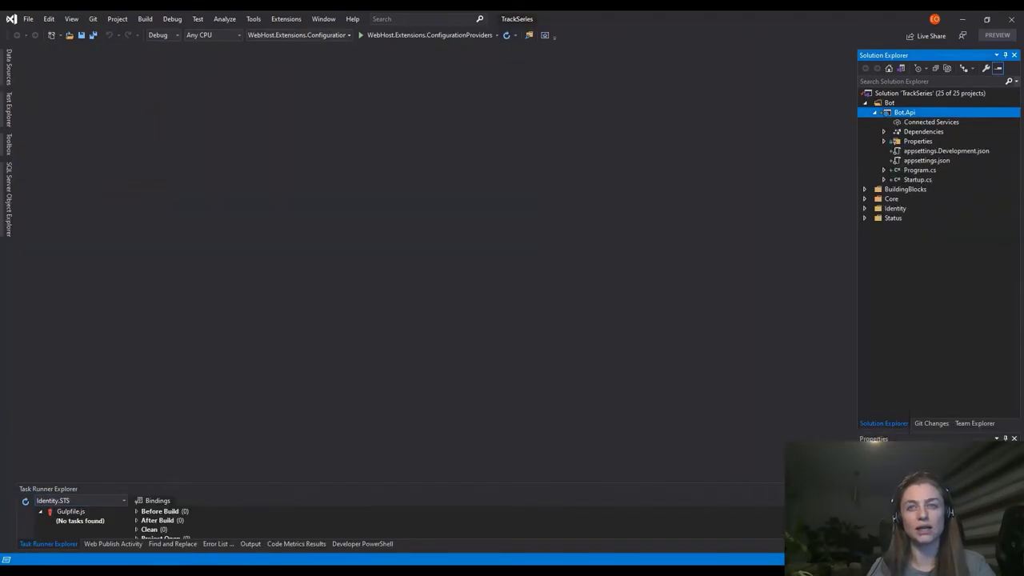
pyautogui.press('BackSpace')
pyautogui.write('Bot')
pyautogui.press('Return')
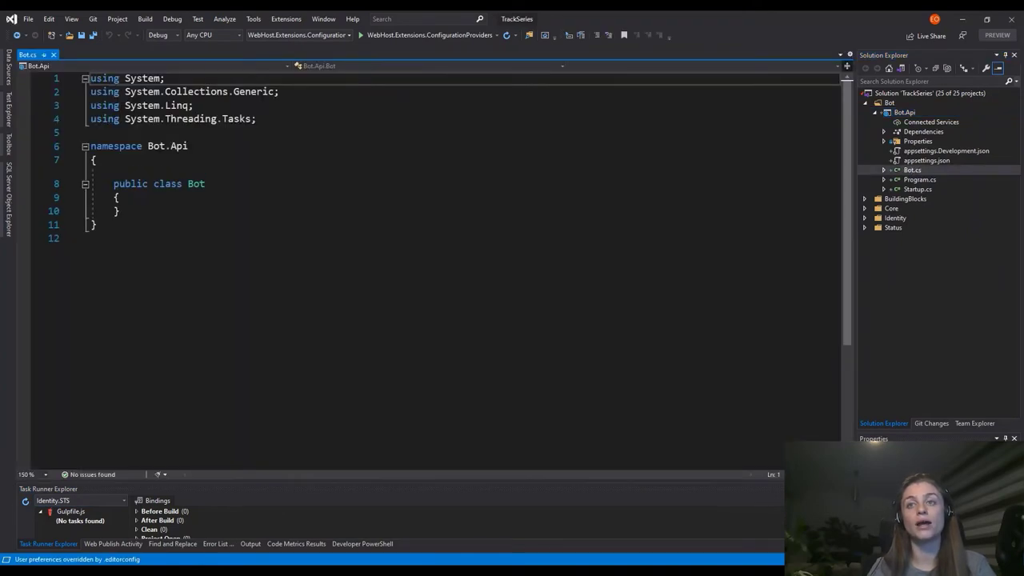
pyautogui.press('Return')
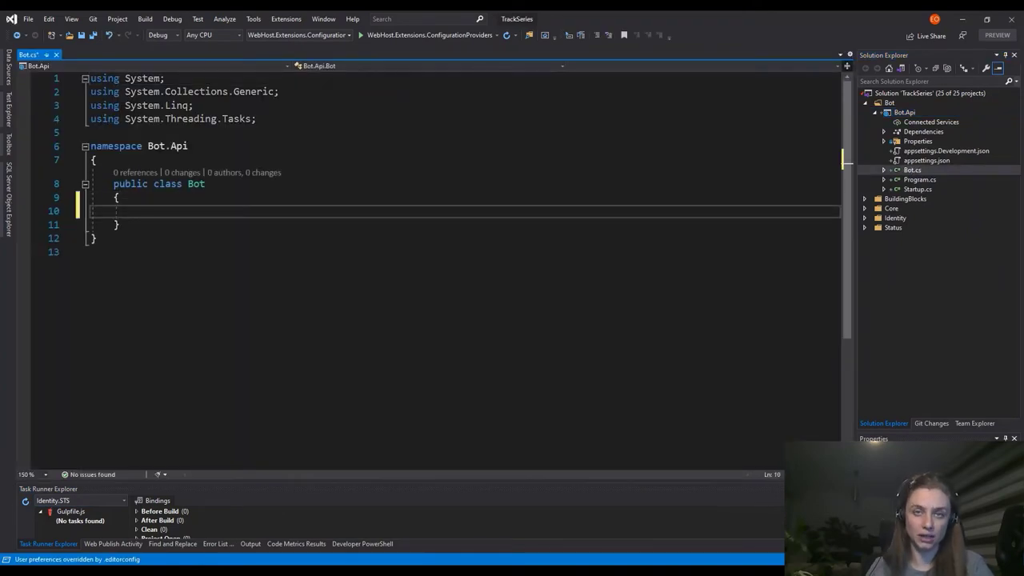
# - Find the Microsoft.Bot.Builder NuGet package with the search "microsoft bot builder" and install version 4.13.2 in Bot.Api, accepting the licences
pyautogui.rightClick(904, 112)
pyautogui.click(768, 333)
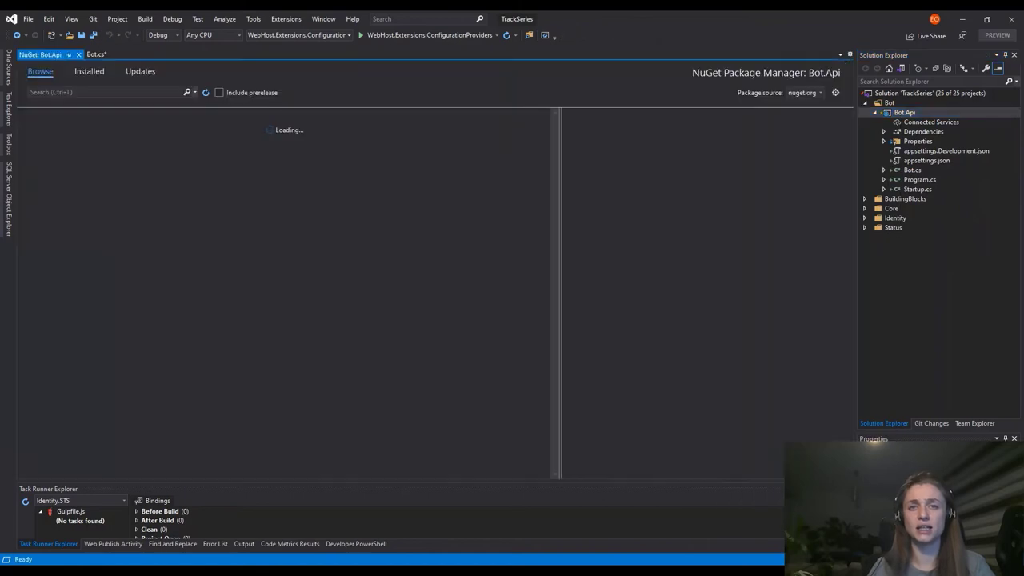
pyautogui.write('microsoft bot builder')
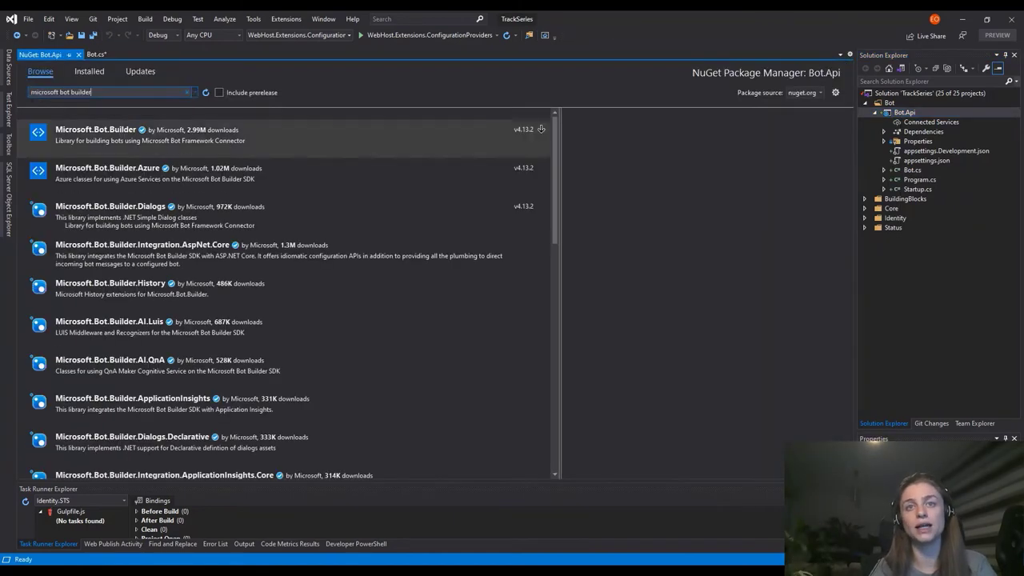
pyautogui.click(540, 129)
pyautogui.press('Return')
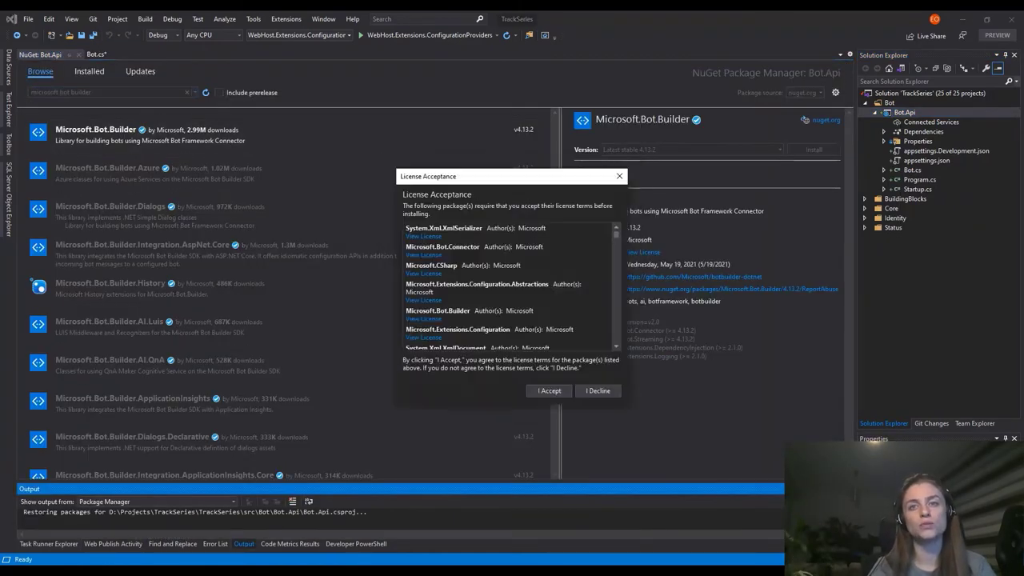
pyautogui.press('Return')
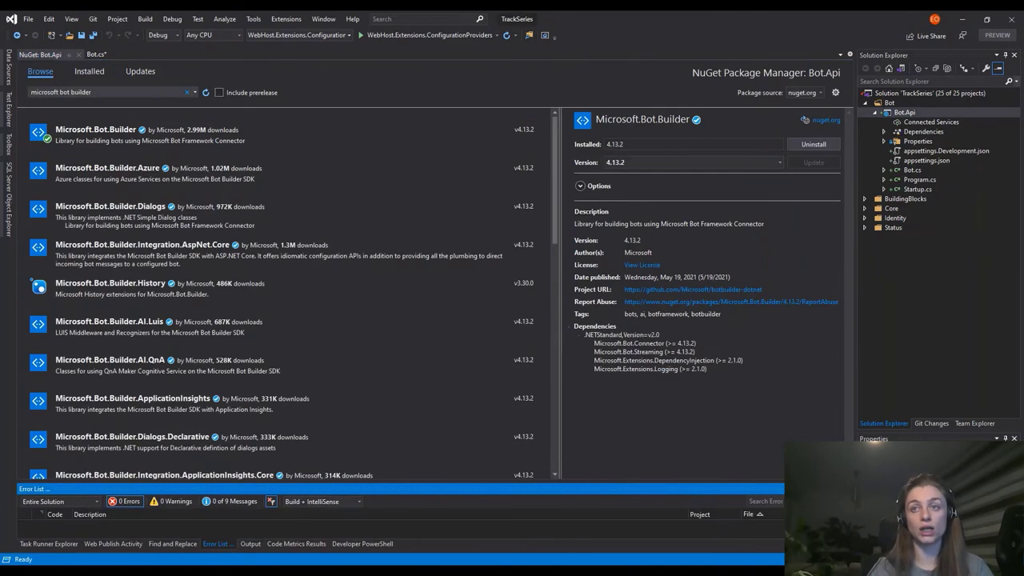
# - Make the Bot class in Bot.cs inherit from ActivityHandler, importing the Microsoft.Bot.Builder namespace
pyautogui.click(912, 170)
pyautogui.click(206, 184)
pyautogui.write(': ')
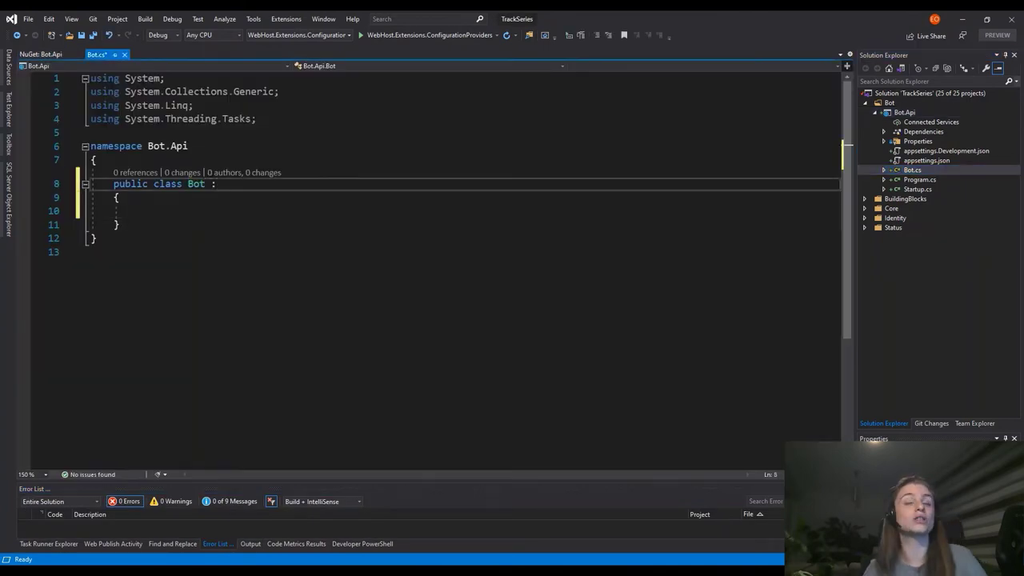
pyautogui.write('ActivityHan')
pyautogui.press('Tab')
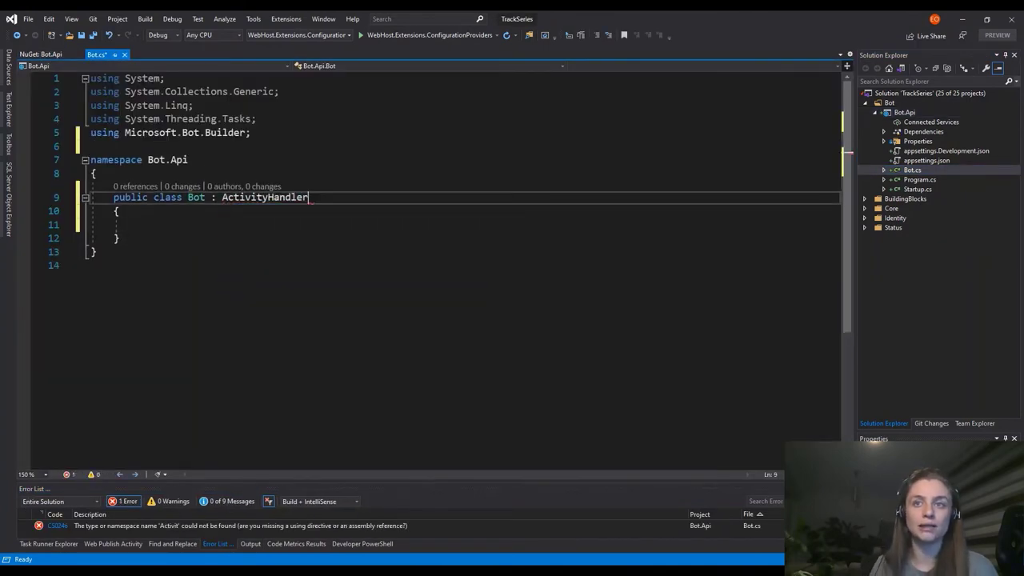
# - View the definition of ActivityHandler and examine its OnMembersAddedAsync and OnMessageActivityAsync methods
pyautogui.press('F12')
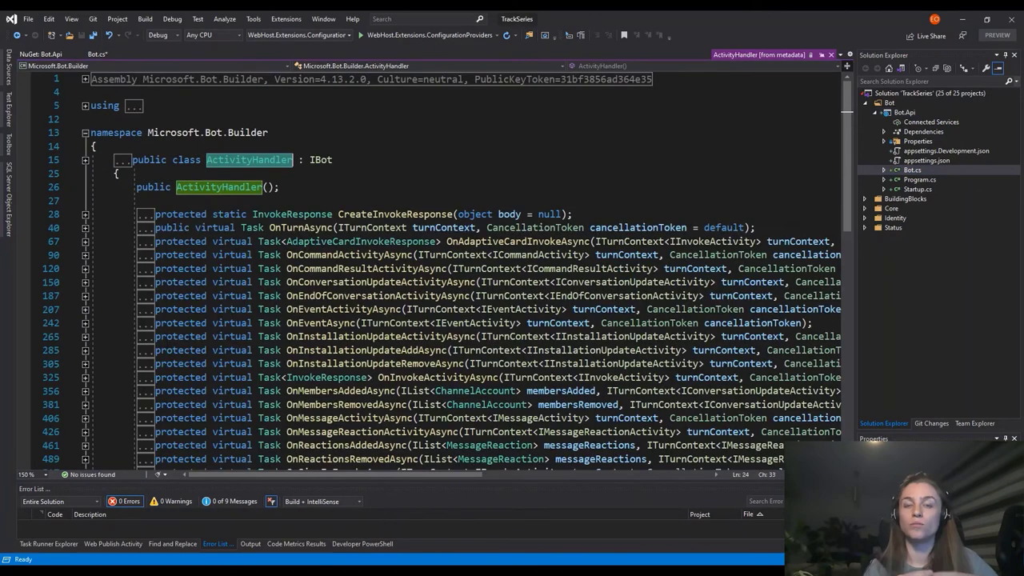
pyautogui.scroll(-1, 446, 268)
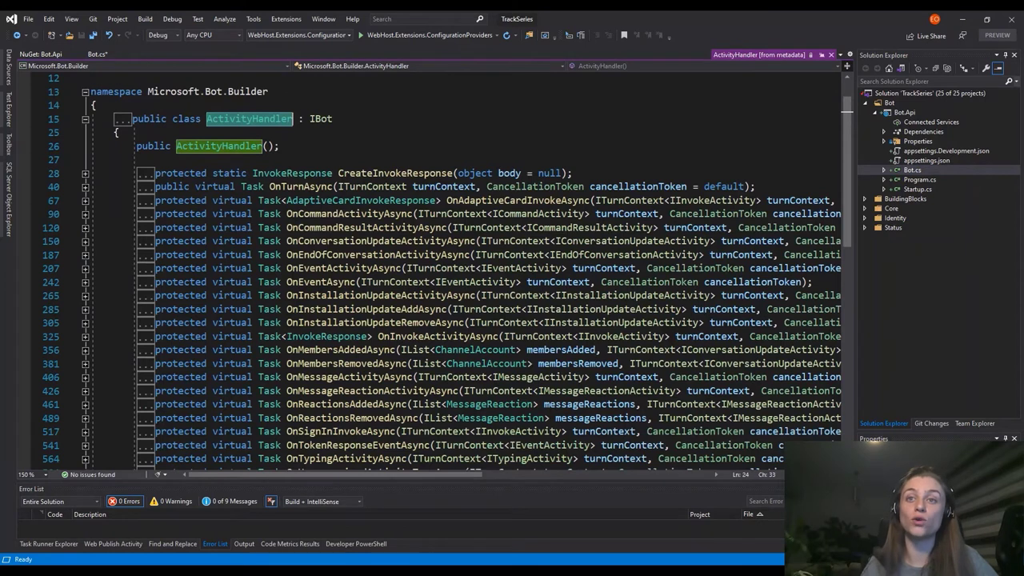
pyautogui.doubleClick(367, 349)
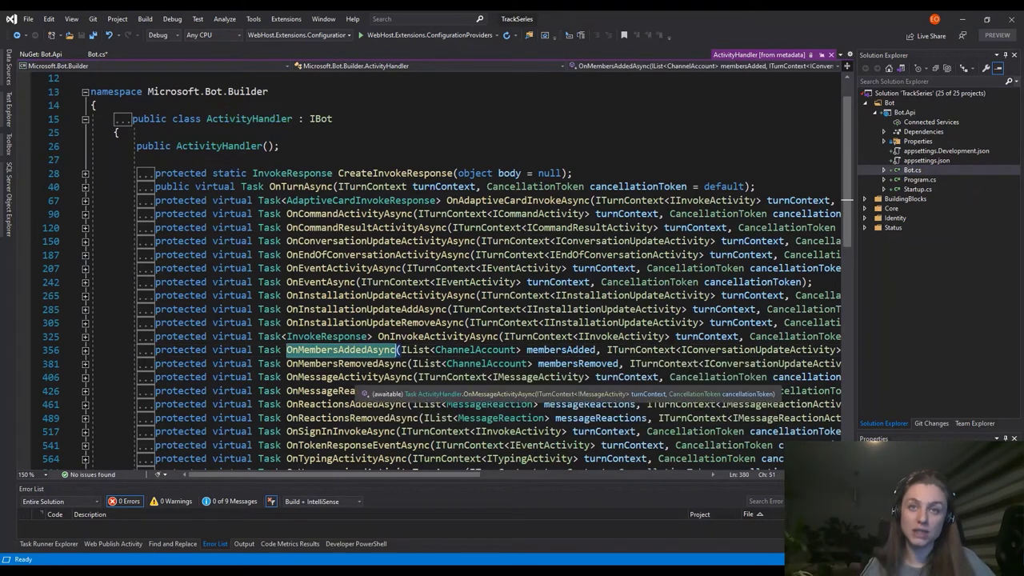
pyautogui.doubleClick(360, 377)
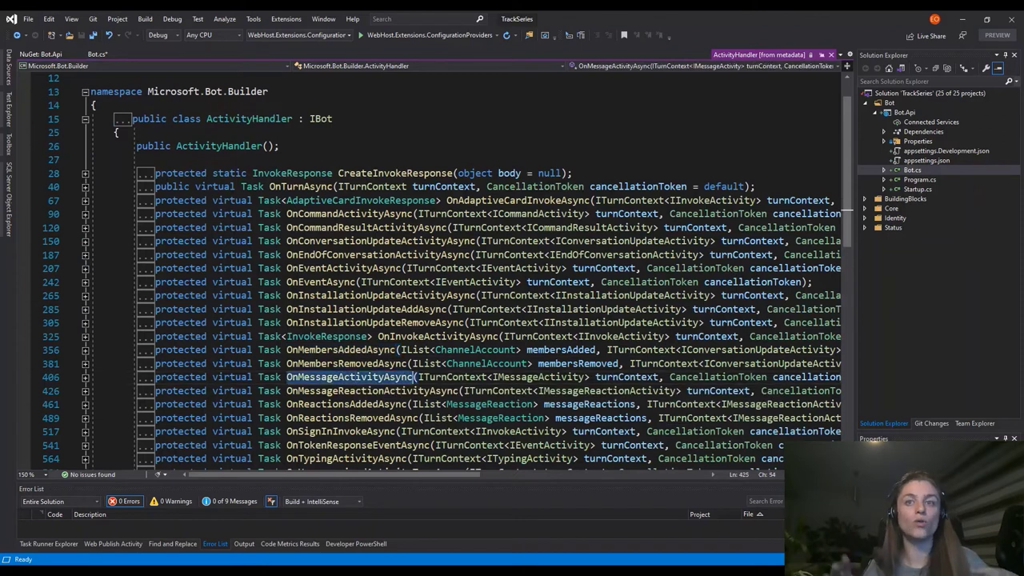